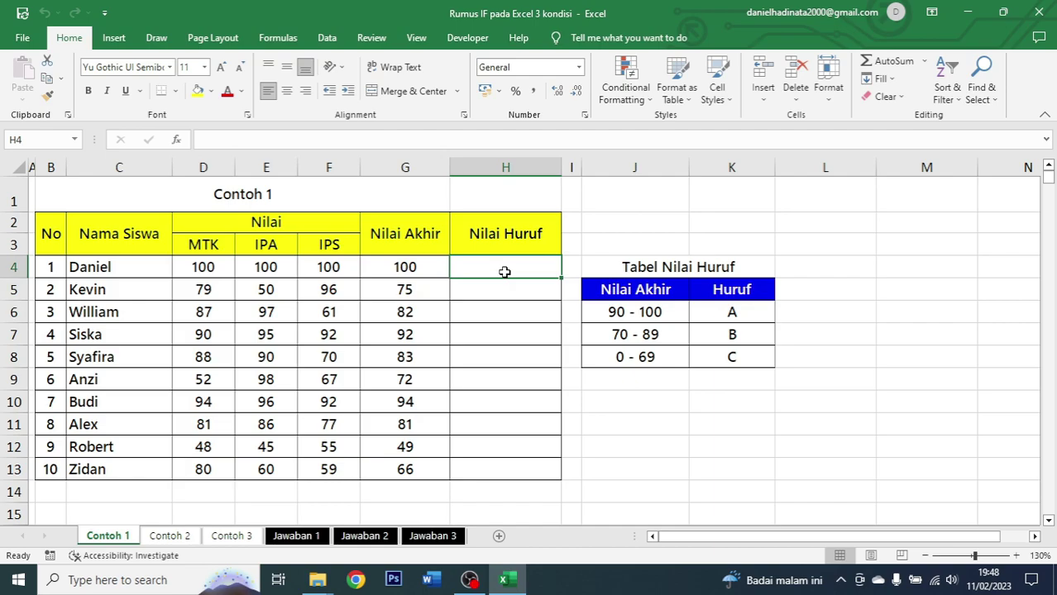
- Examine the Contoh 1 student table column by column, from Nama Siswa through the subject scores to Nilai Akhir and the empty Nilai Huruf
drag(632, 294, 724, 362)
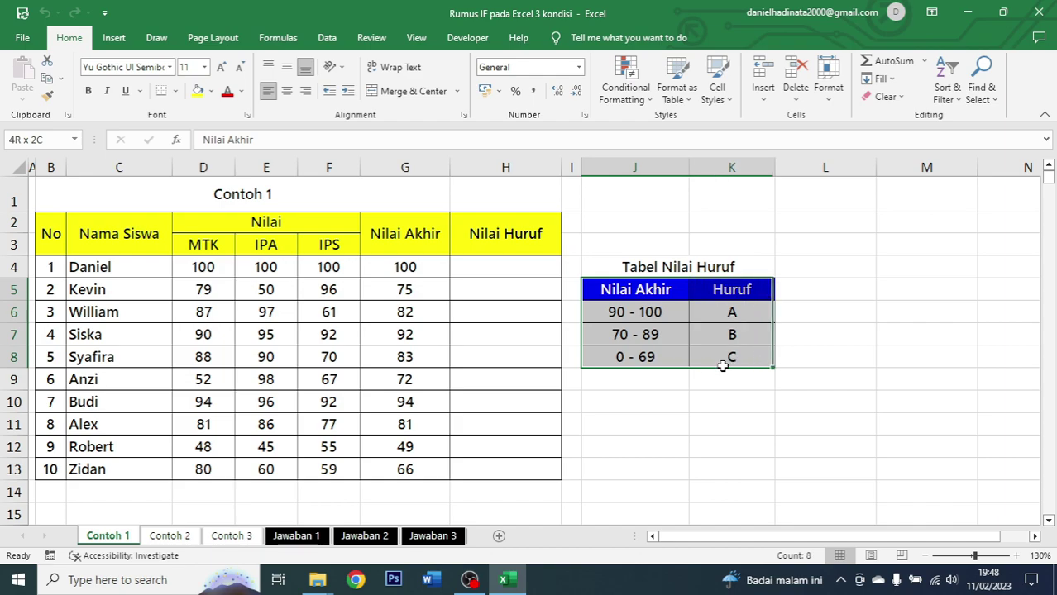
click(509, 266)
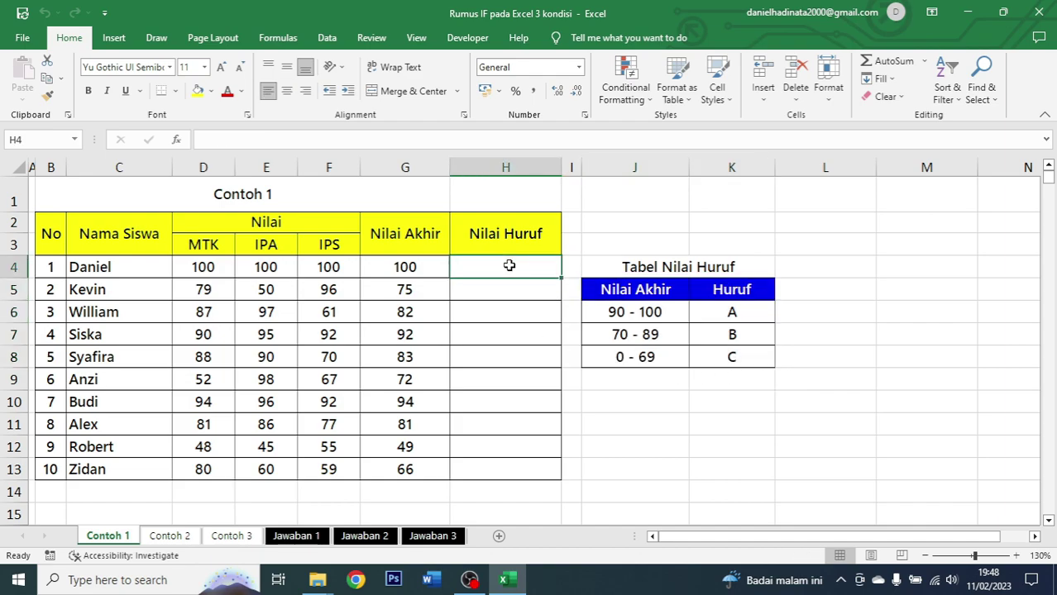
key(Return)
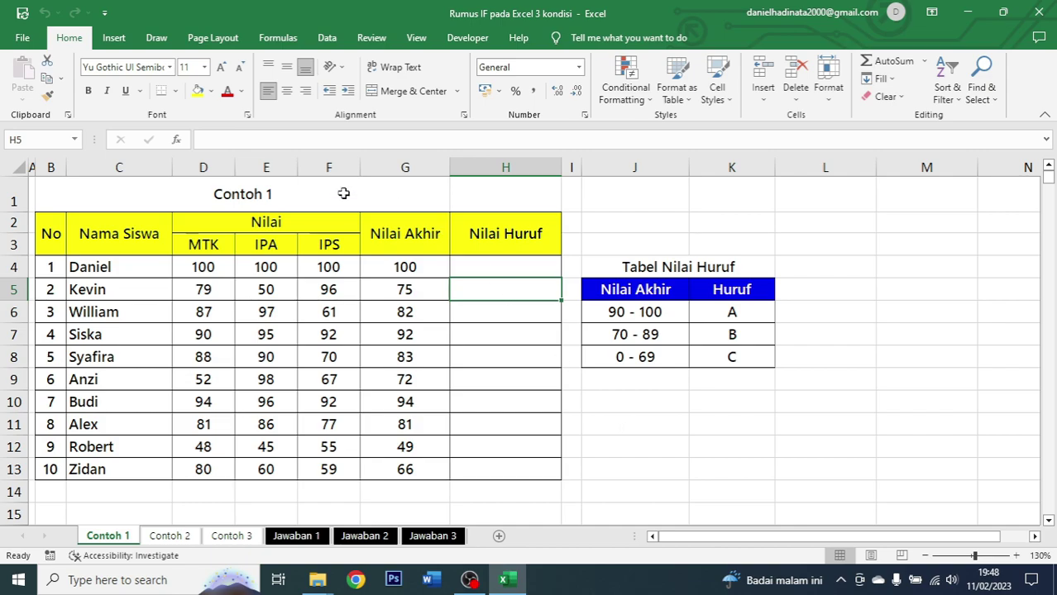
click(274, 194)
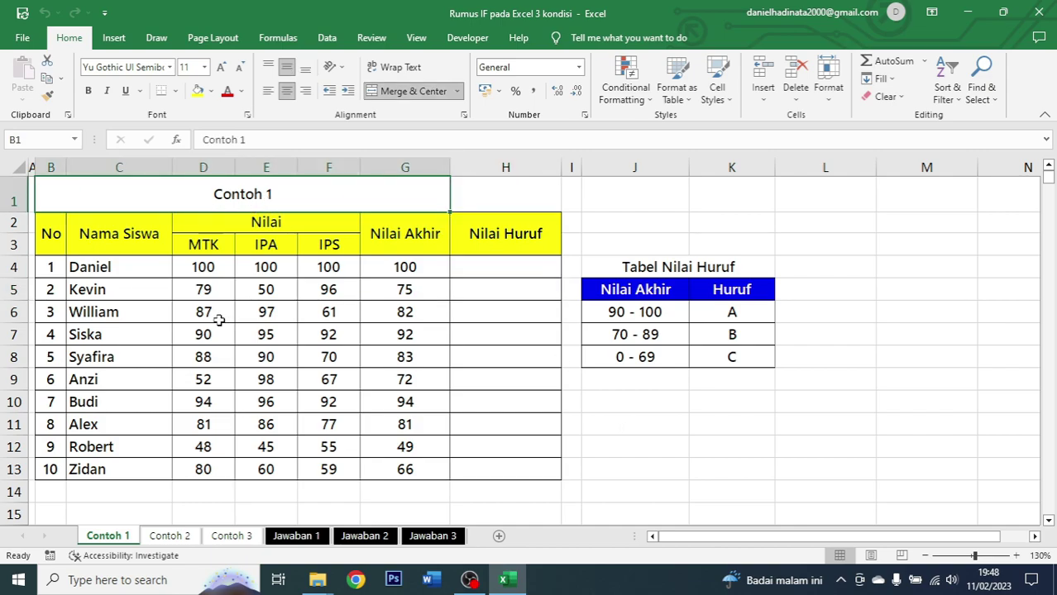
click(98, 234)
drag(52, 229, 514, 463)
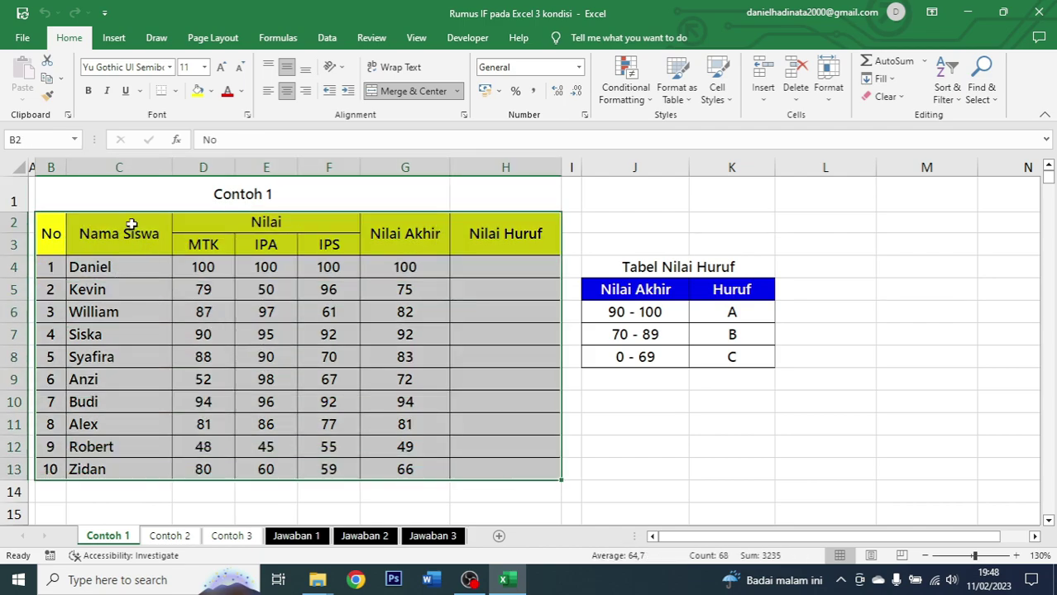
click(124, 167)
click(222, 167)
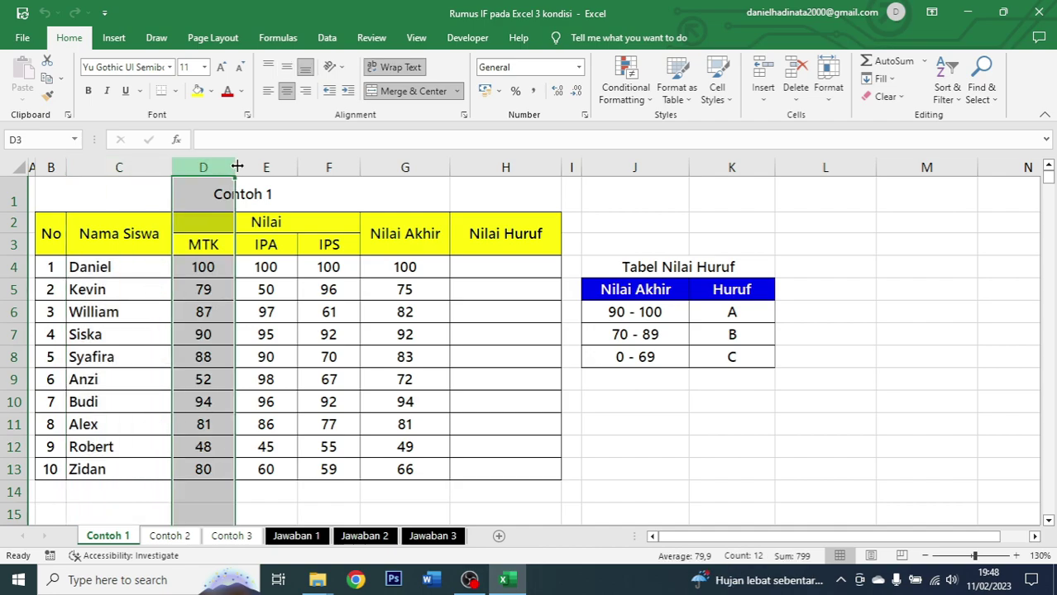
click(273, 166)
click(302, 167)
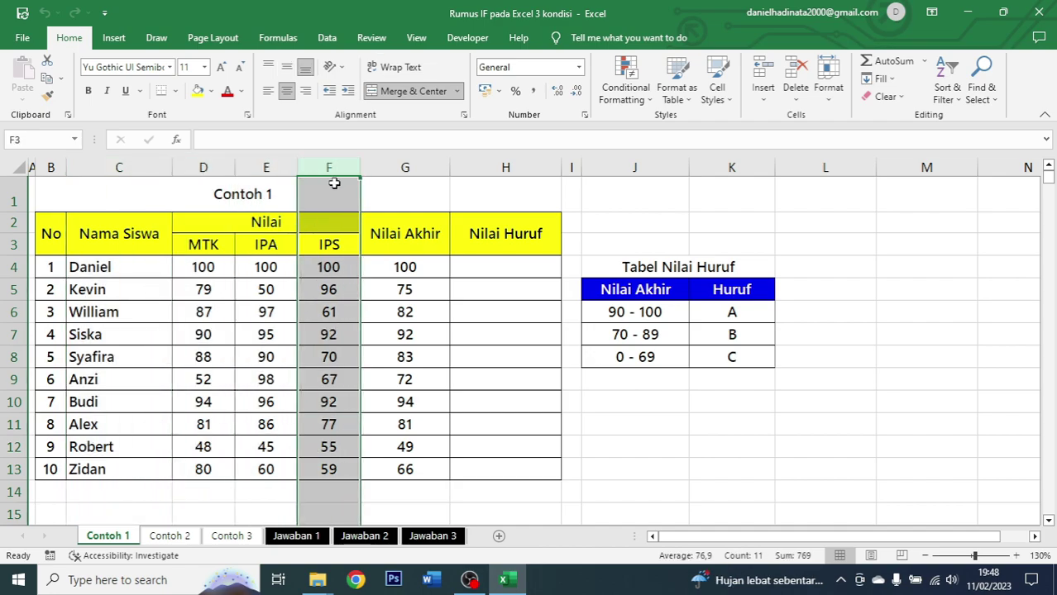
click(406, 169)
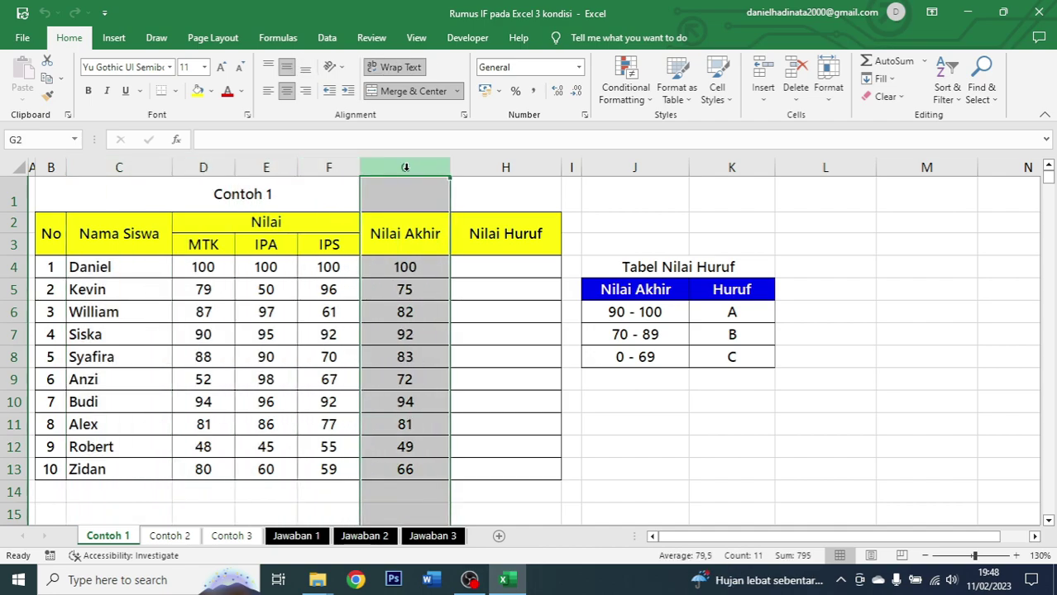
click(482, 263)
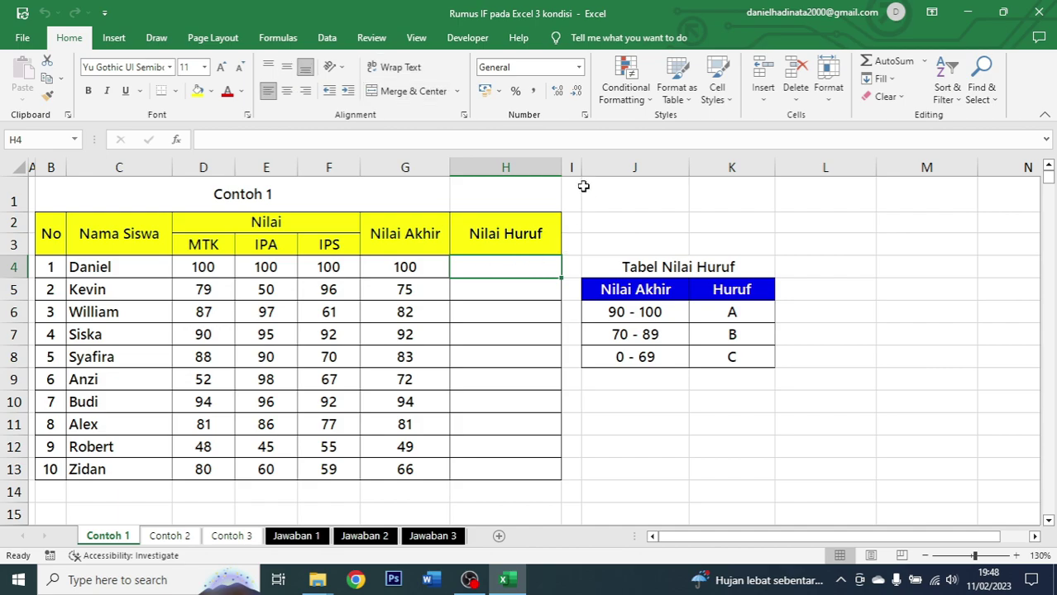
click(514, 169)
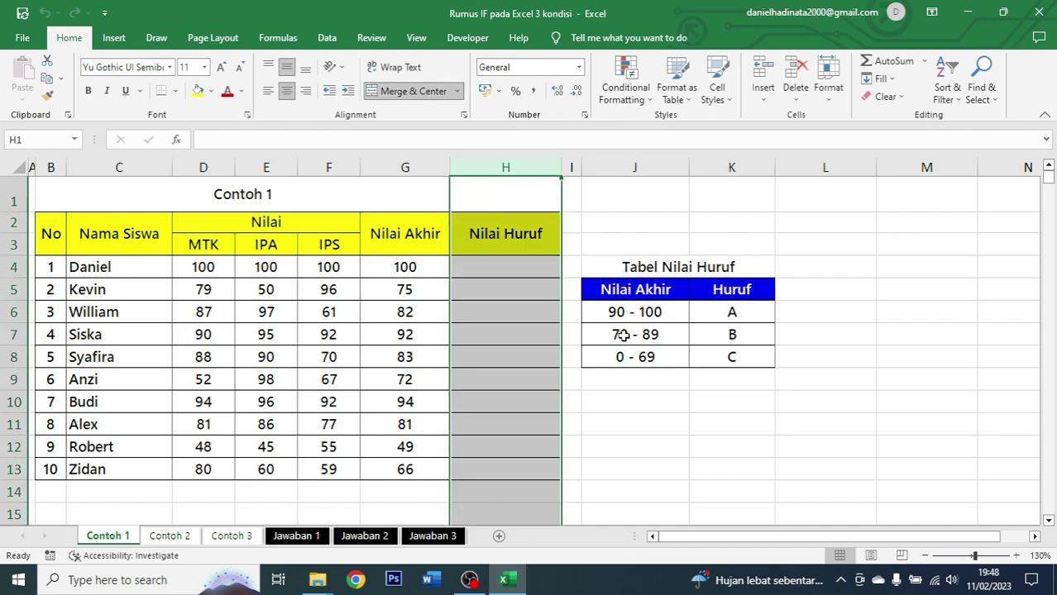
- Review the Tabel Nilai Huruf criteria row by row, matching each Nilai Akhir range to its letter C, B or A
click(714, 358)
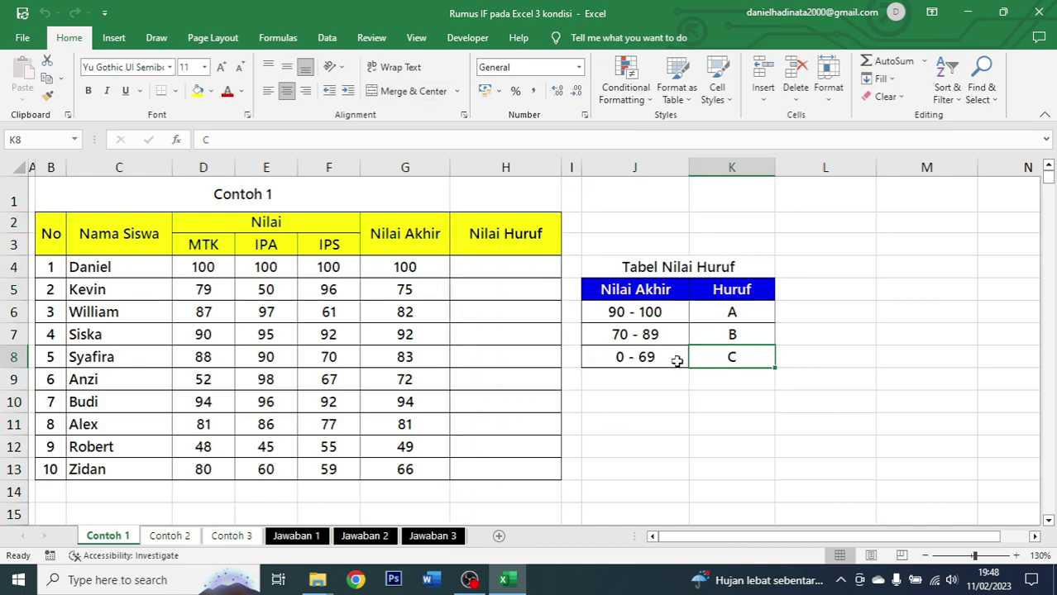
click(677, 361)
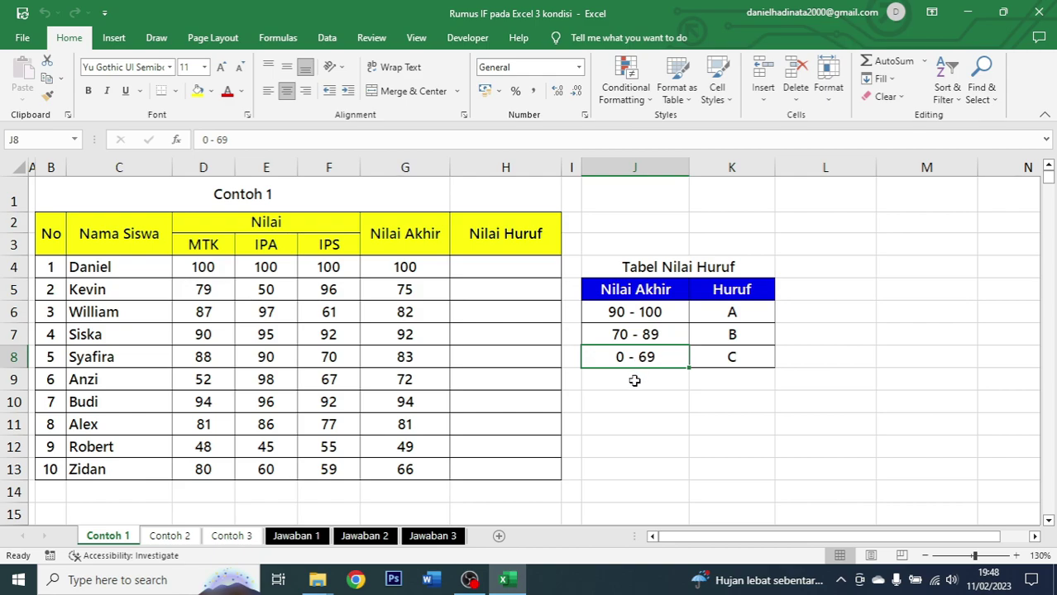
drag(644, 365, 734, 359)
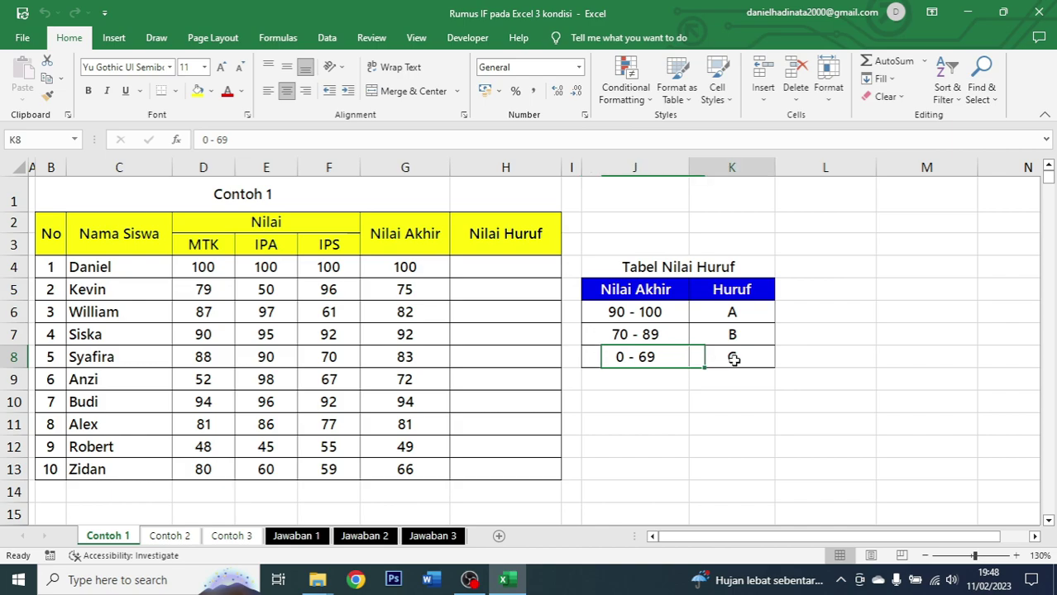
click(669, 332)
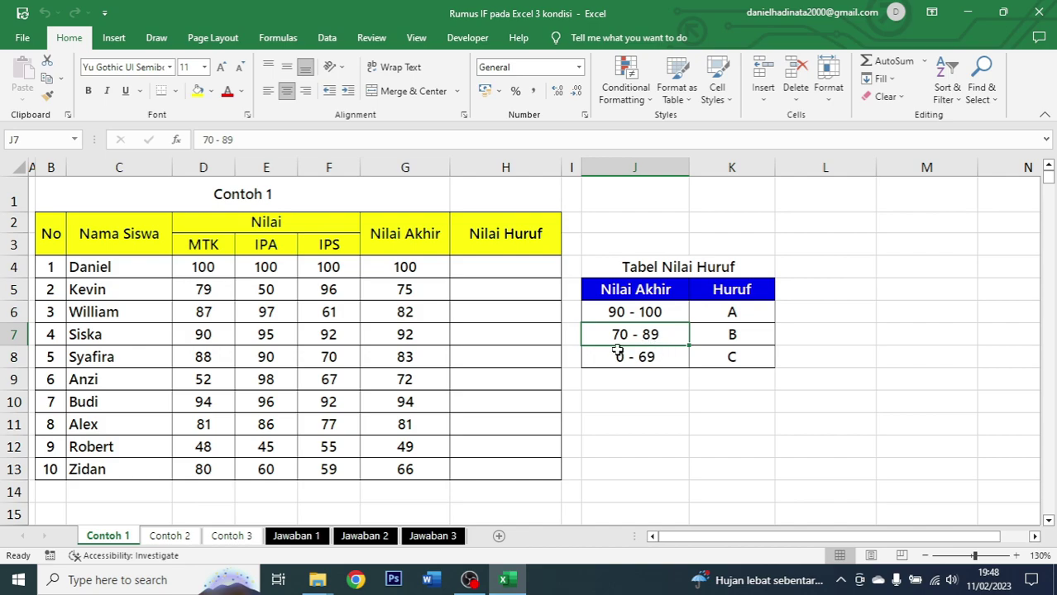
click(703, 332)
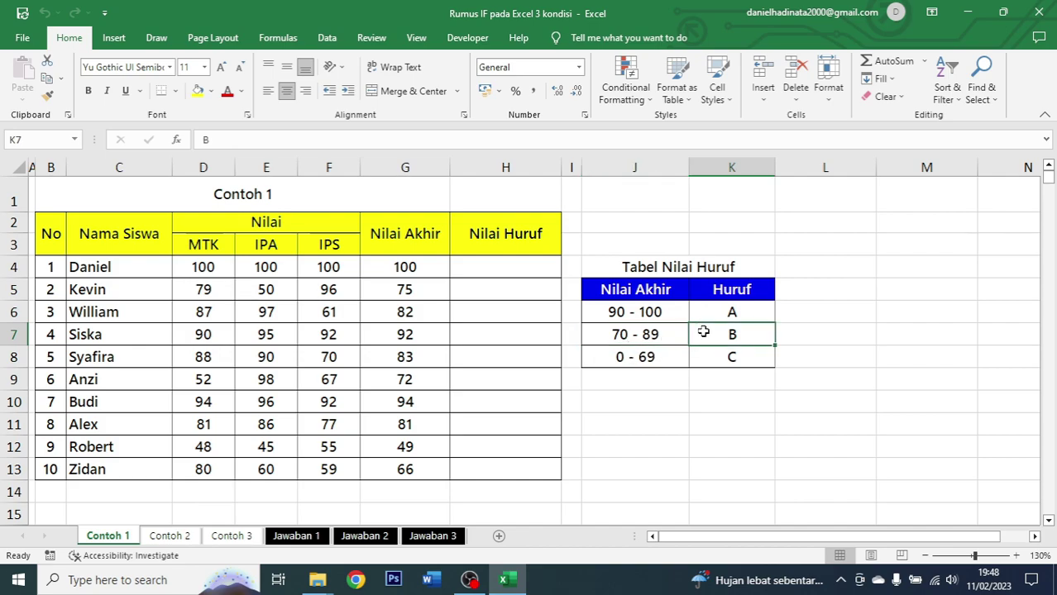
click(641, 314)
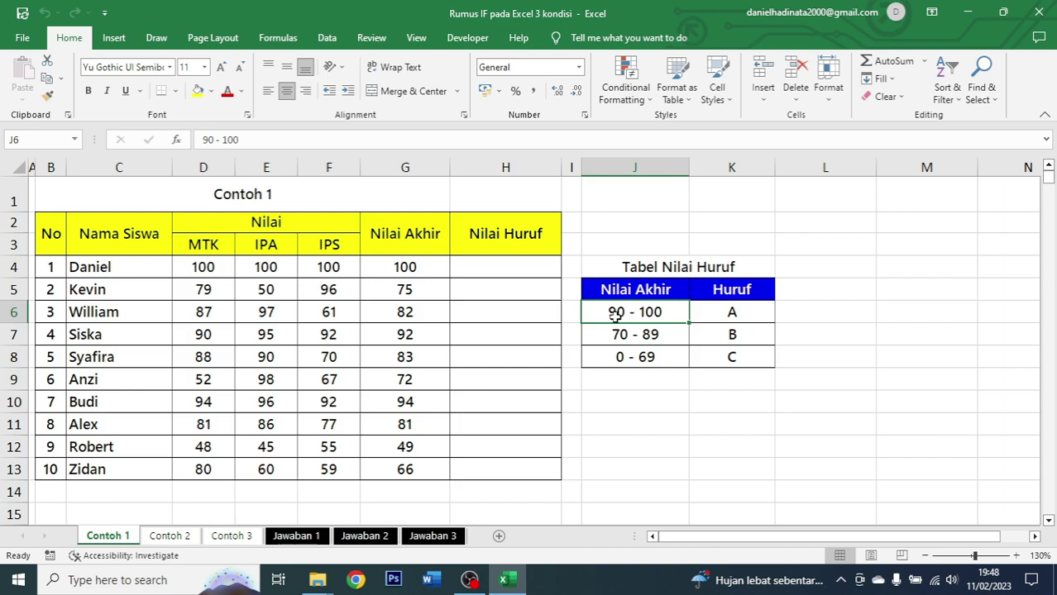
click(749, 311)
drag(744, 364, 649, 310)
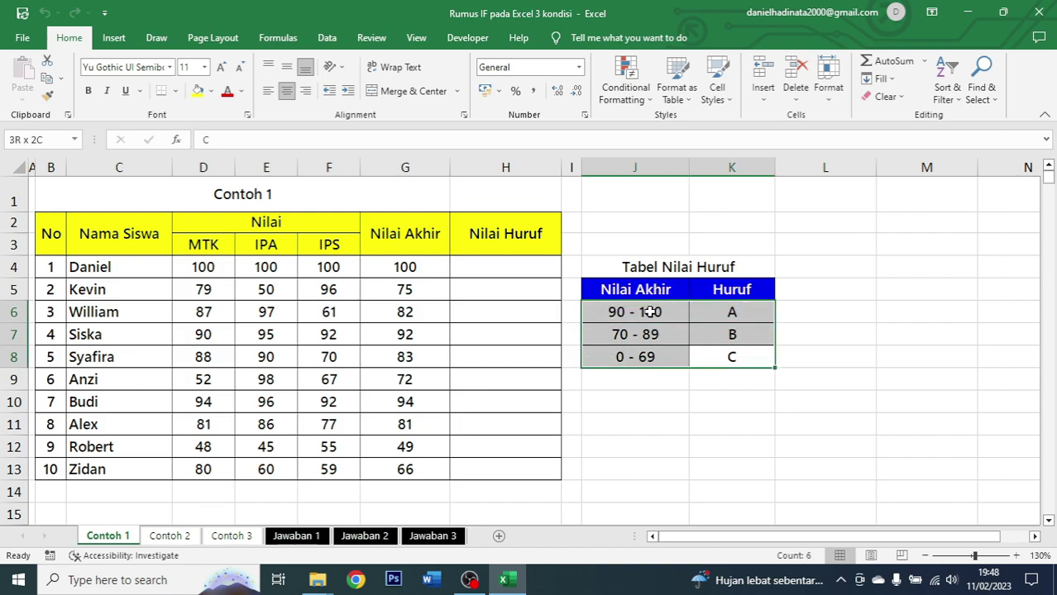
- Begin an IF formula in H4 that tests G4<70 and returns "C" when true, using semicolons as separators
click(539, 272)
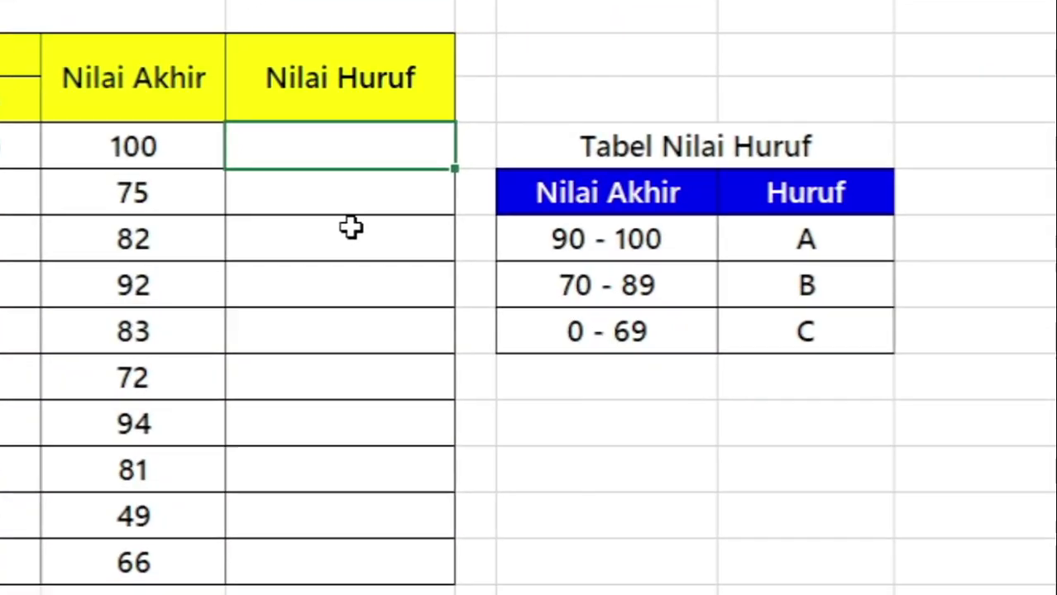
text(=if)
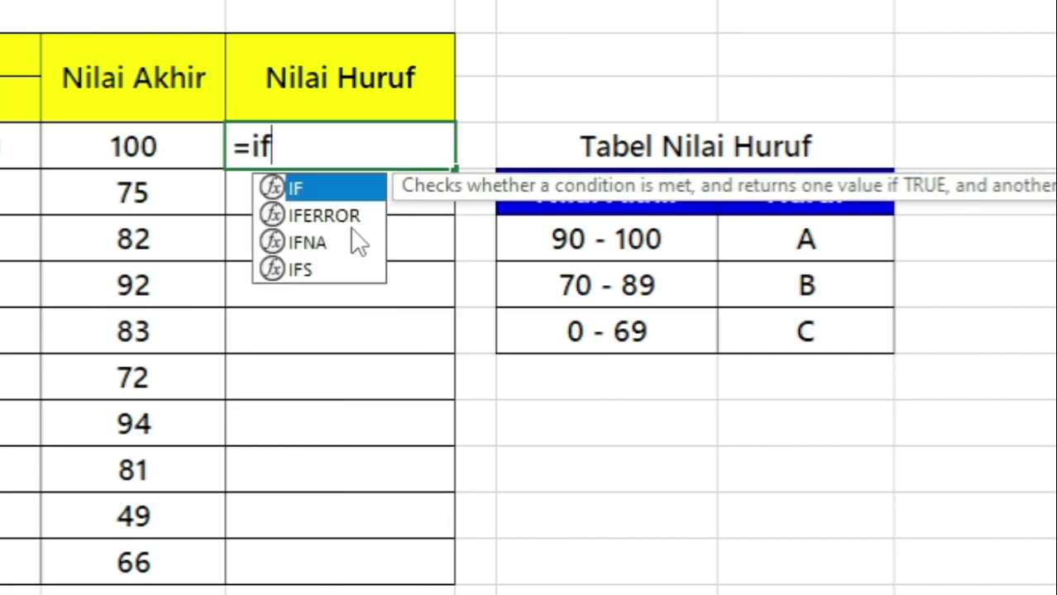
key(Tab)
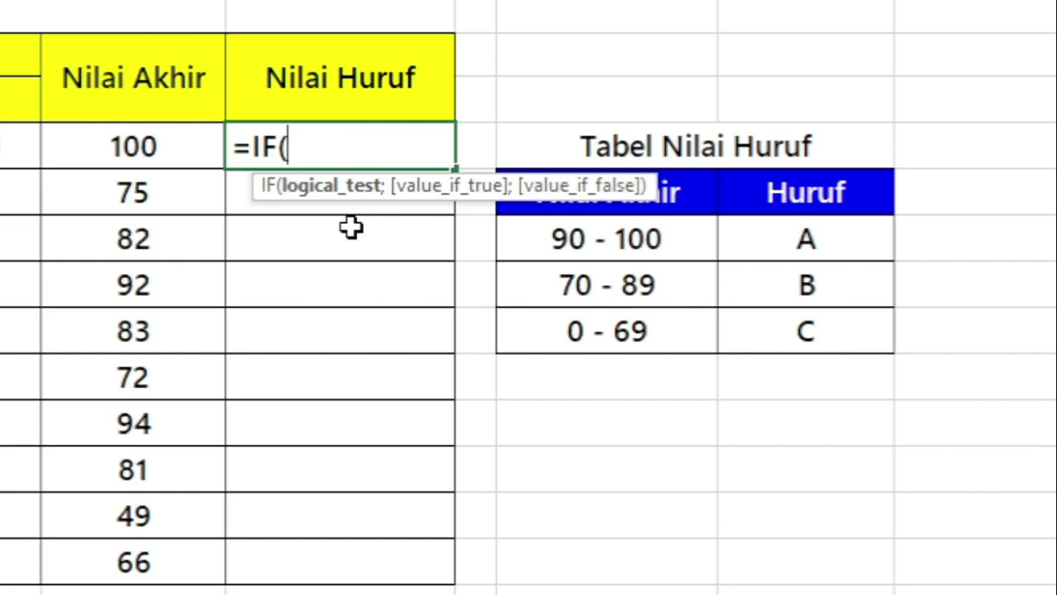
click(133, 147)
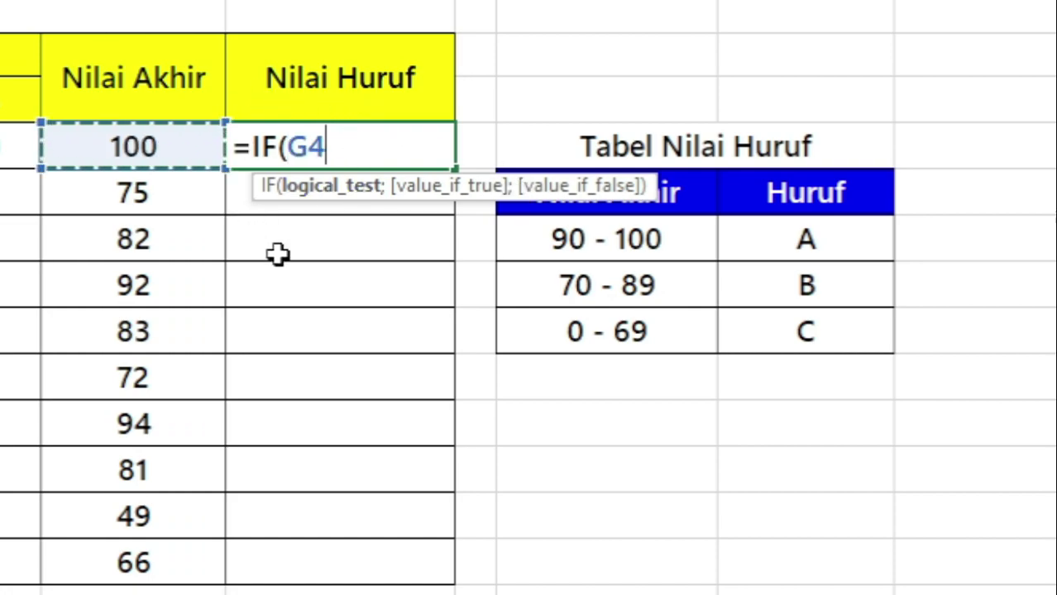
text(<)
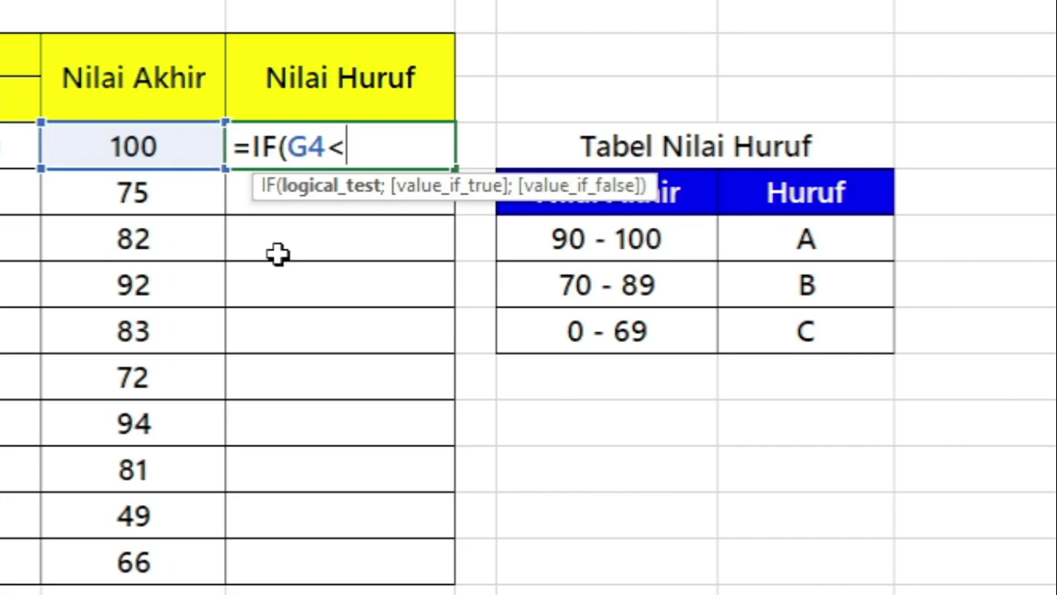
text(70)
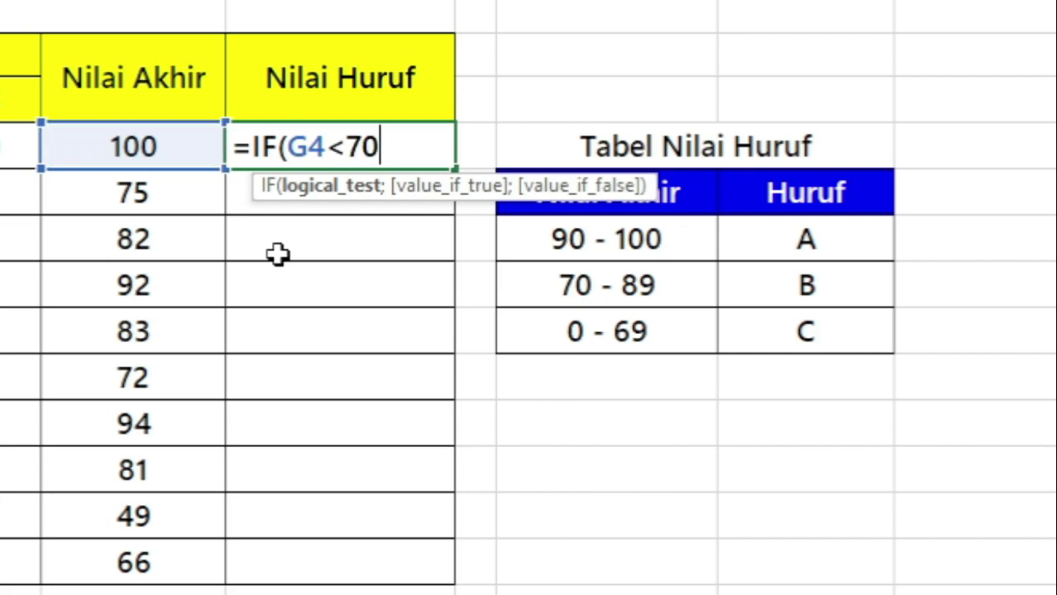
text(;)
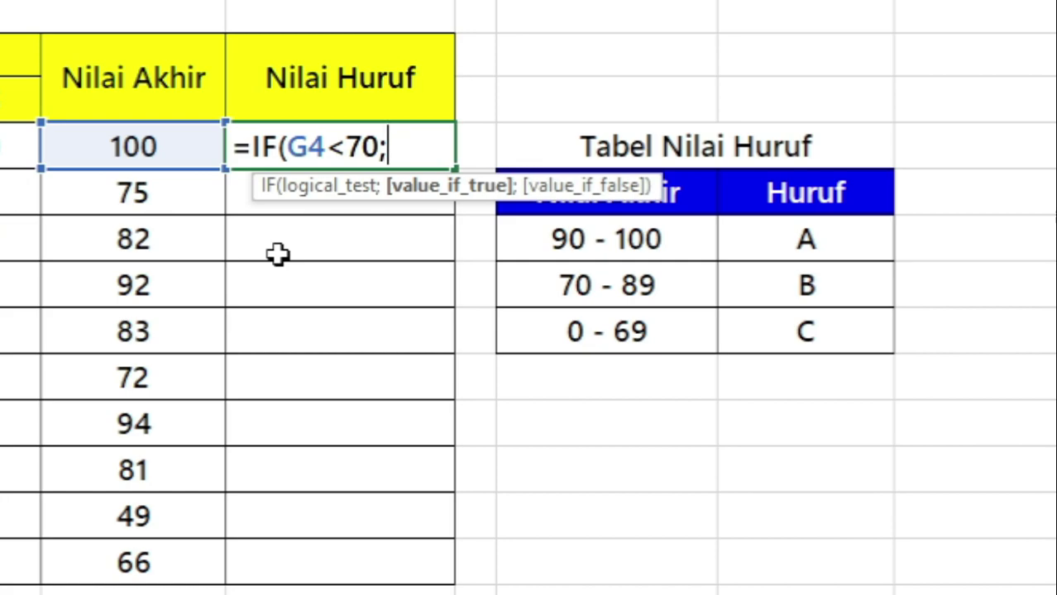
text("C";)
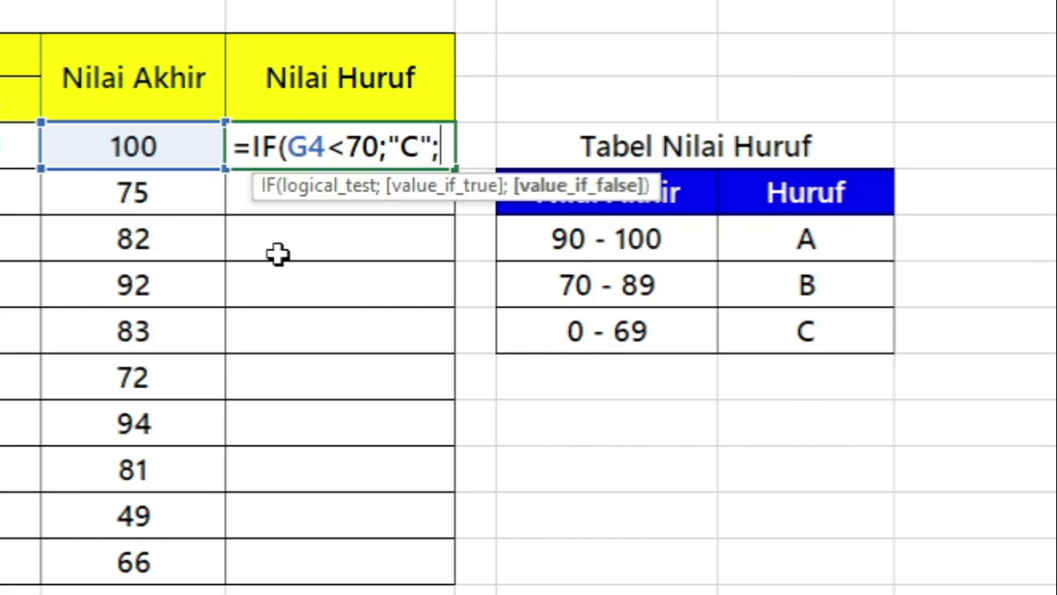
- Complete the H4 formula with the nested IF(G4<90;"B";"A") as the false value and enter it, keeping the cell selected
text(IF()
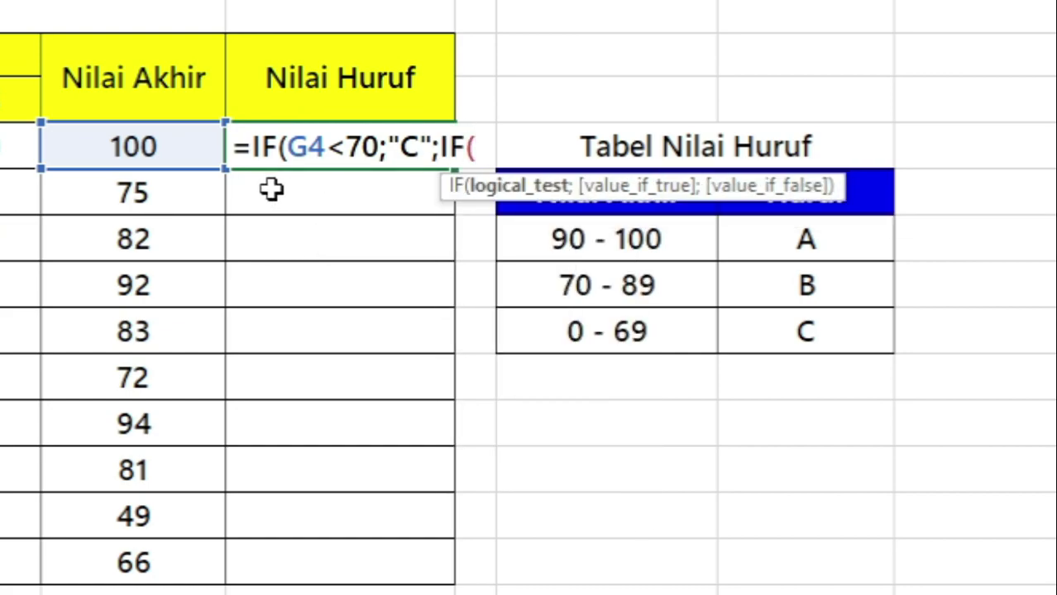
click(198, 148)
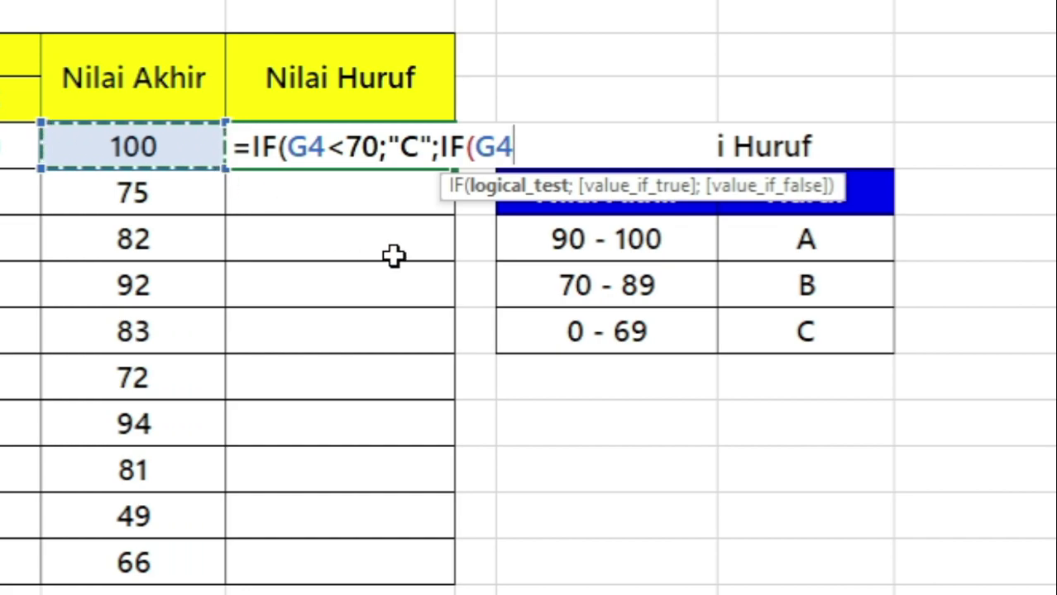
text(<90)
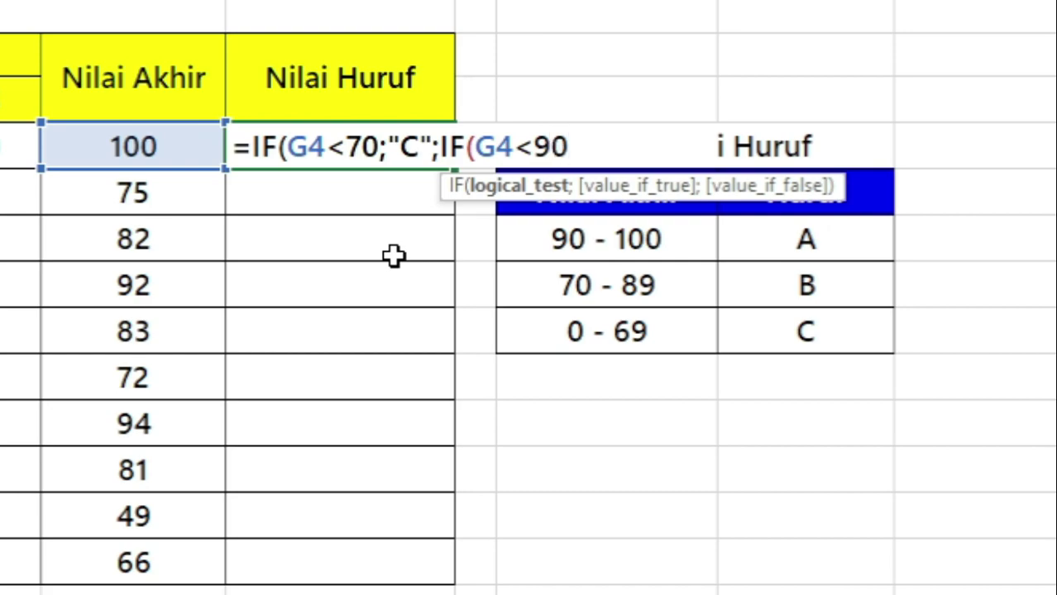
text(;")
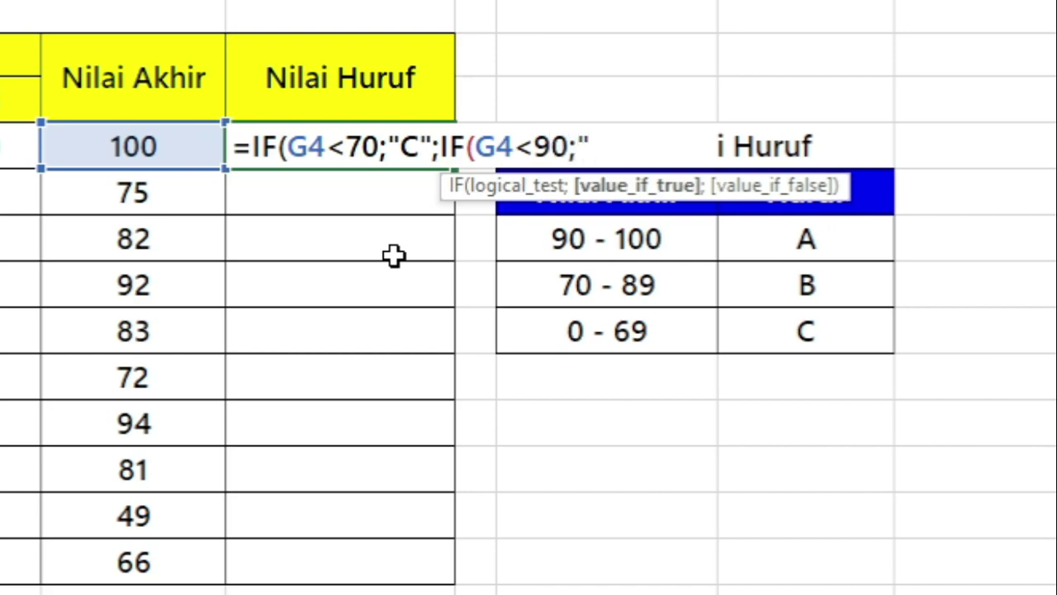
text(B";)
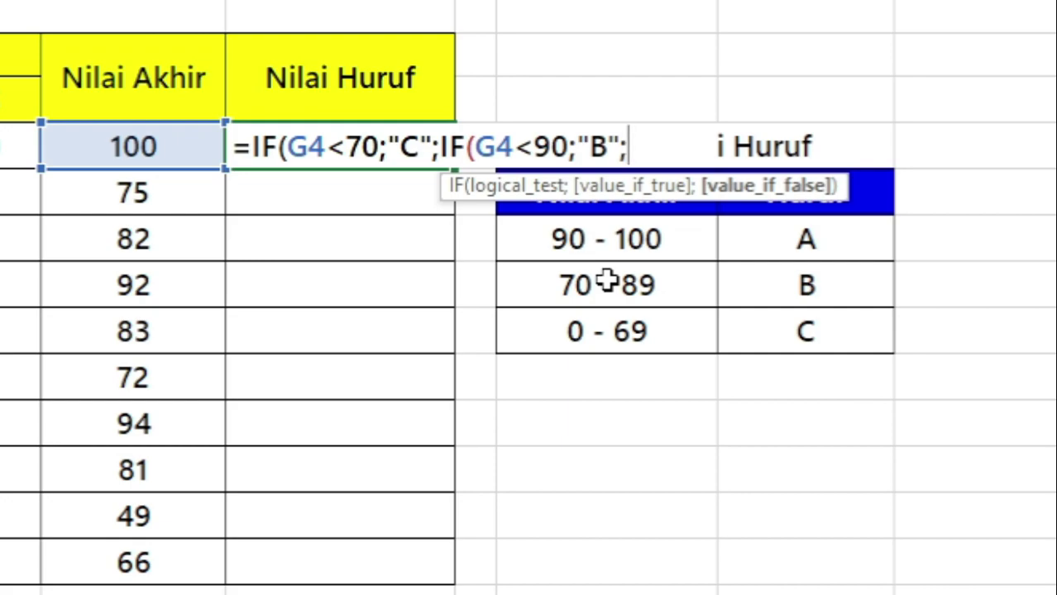
text("A")
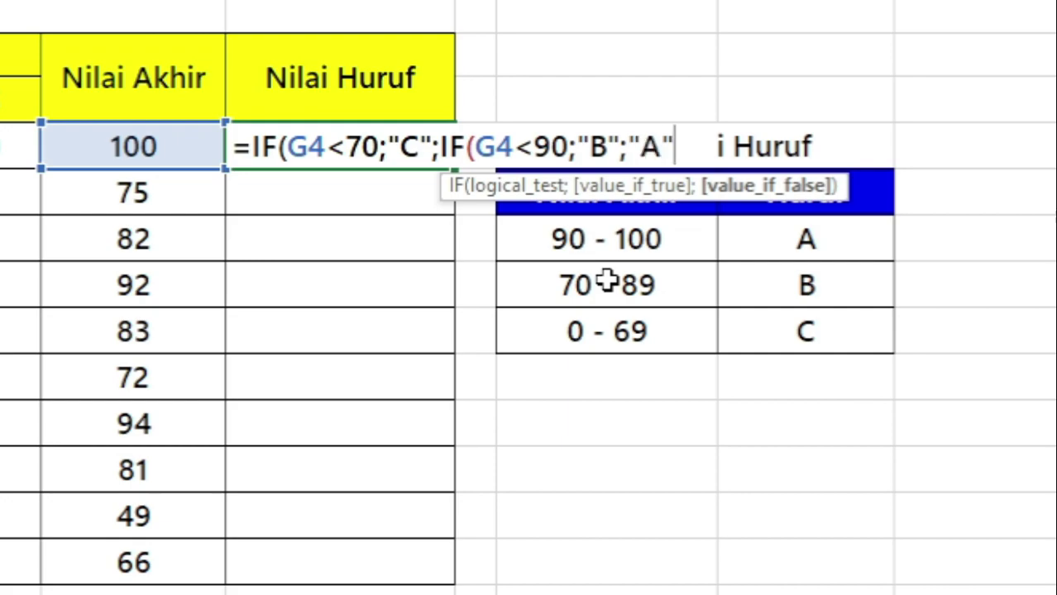
text()))
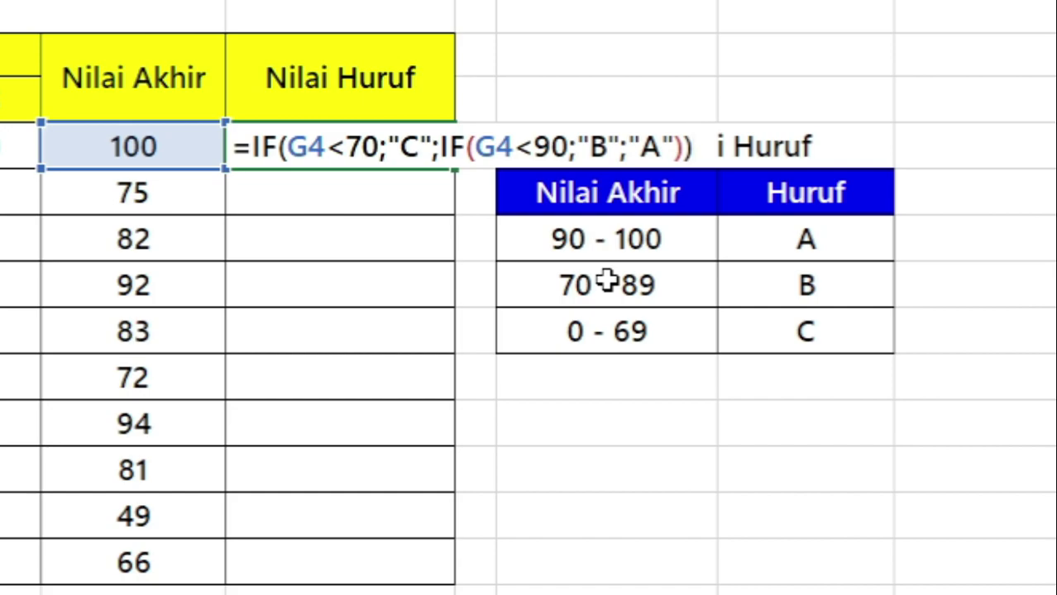
key(ctrl+Return)
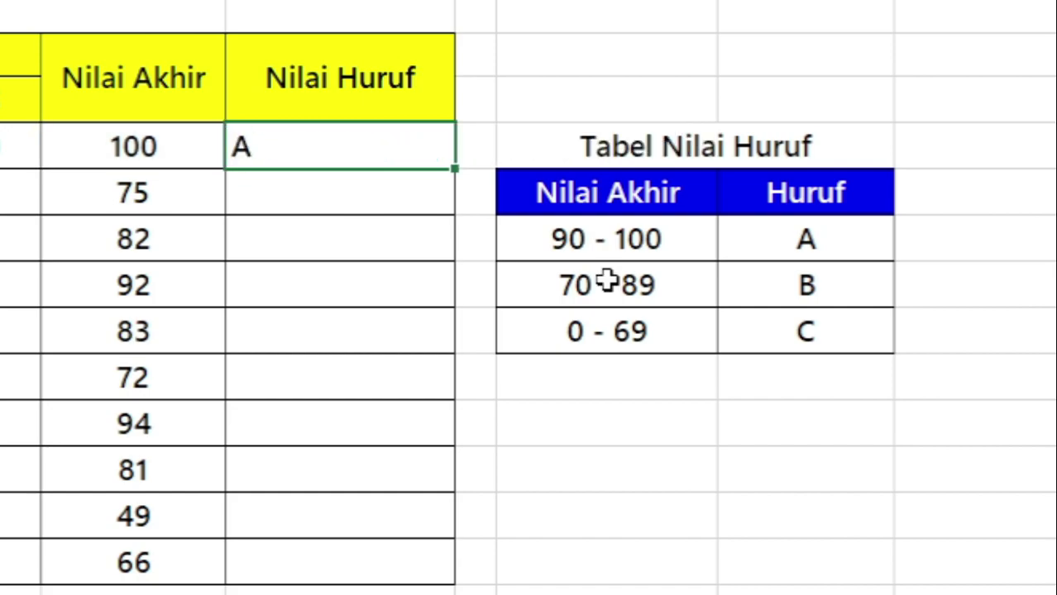
- Centre the result in H4 and fill its formula down the Nilai Huruf column to H13
key(ctrl+e)
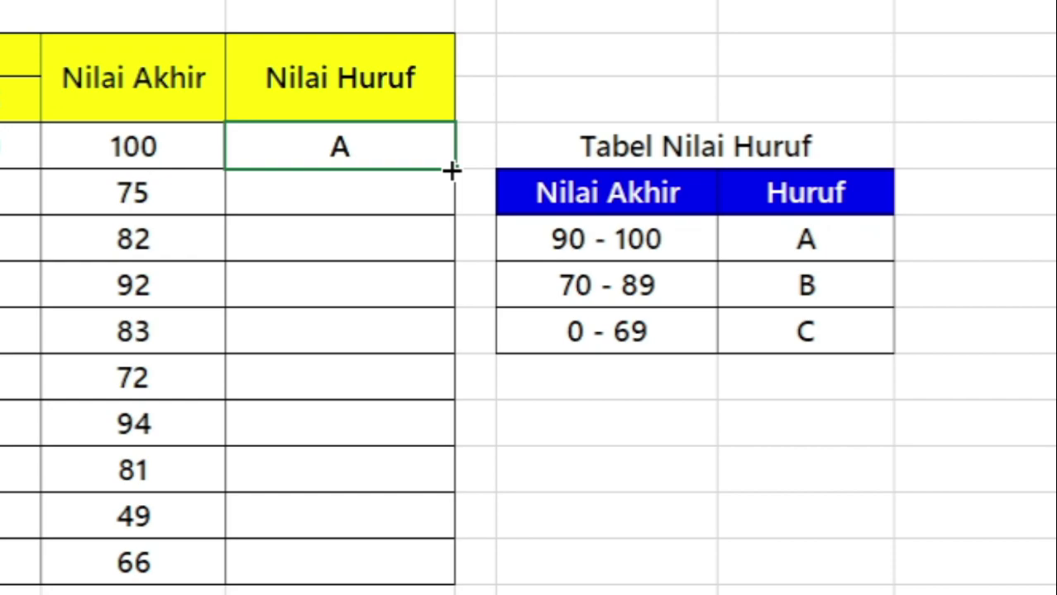
double_click(451, 170)
click(391, 565)
drag(390, 565, 384, 153)
click(370, 142)
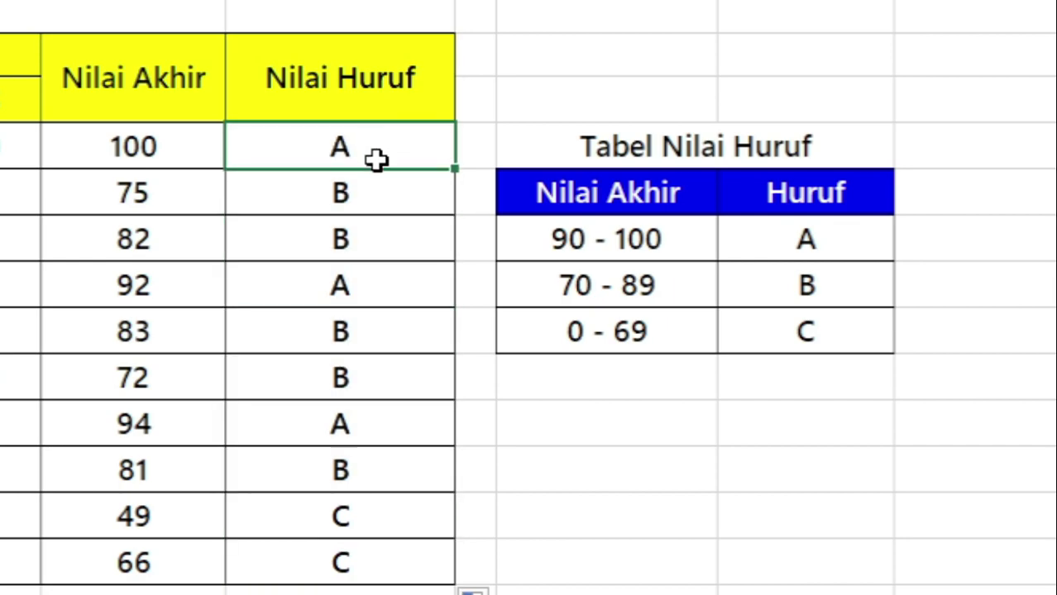
- Check the Nilai Huruf results against the Tabel Nilai Huruf ranges, comparing sample rows for grades A, B and C
click(155, 151)
drag(313, 149, 217, 154)
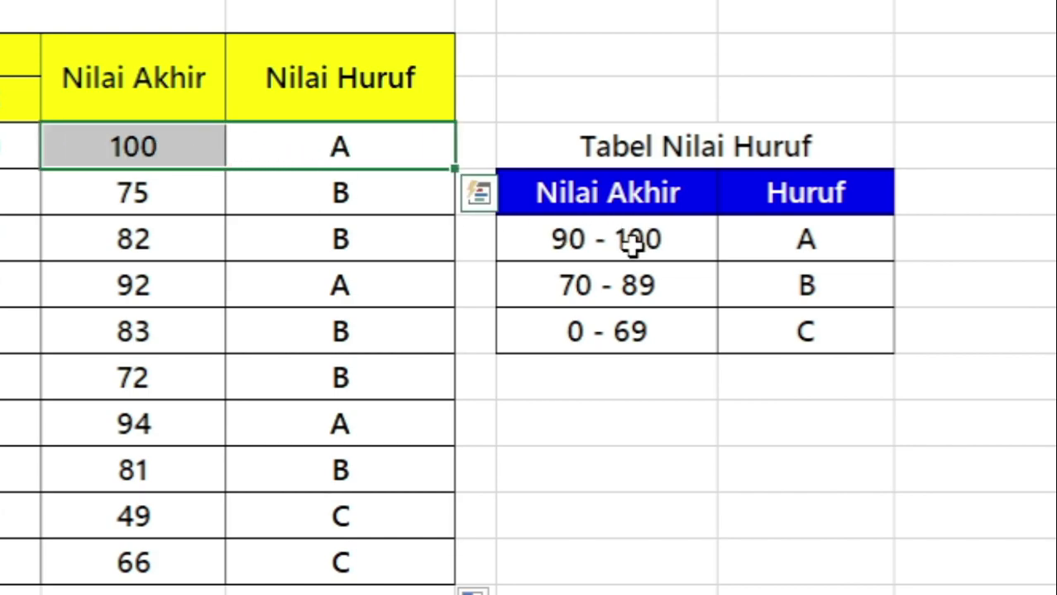
drag(633, 244, 745, 243)
click(321, 193)
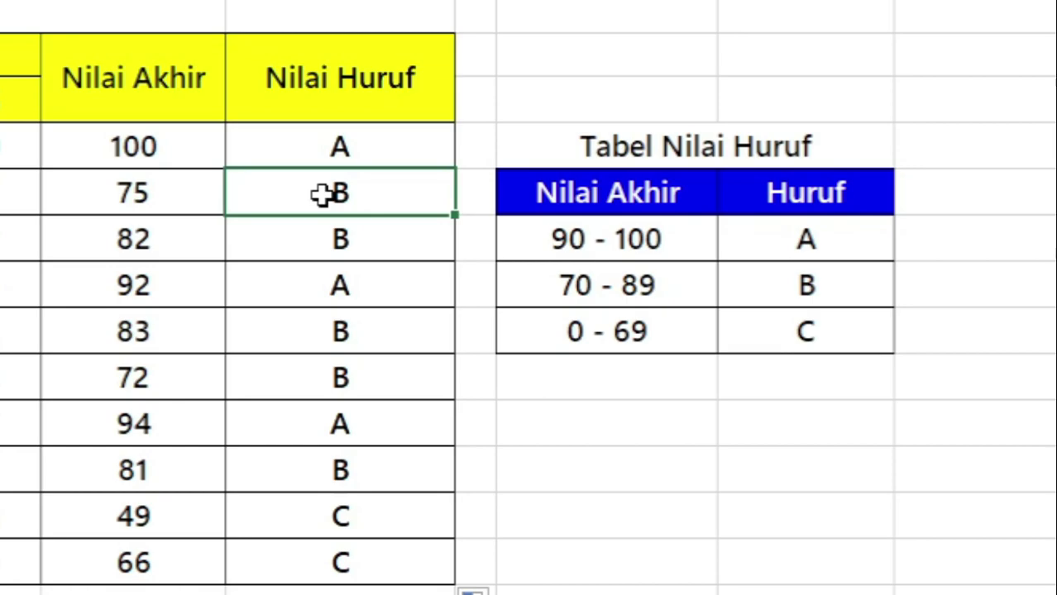
click(134, 193)
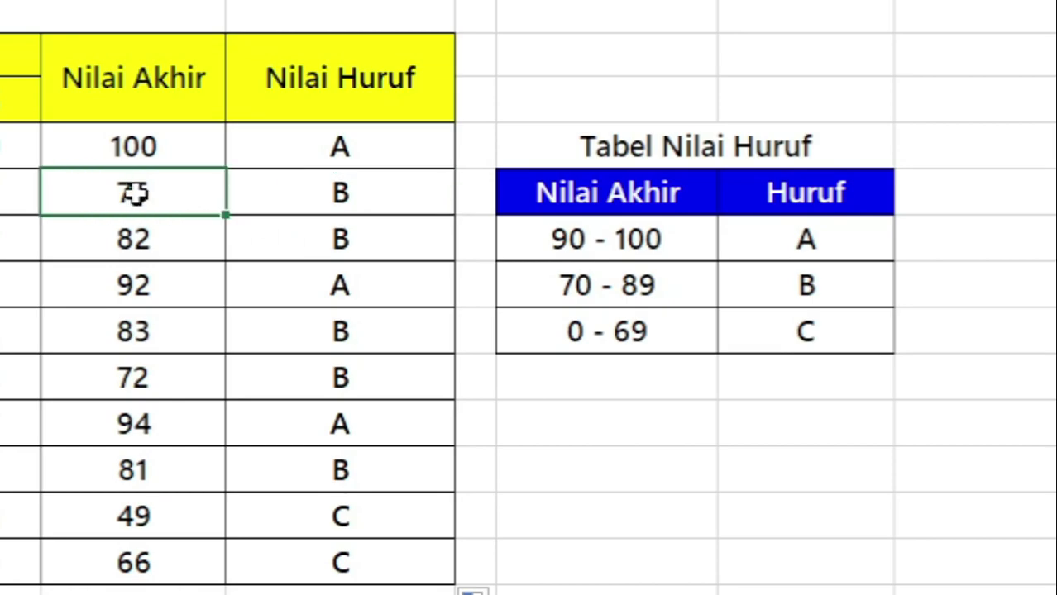
click(333, 193)
drag(748, 286, 632, 288)
click(635, 295)
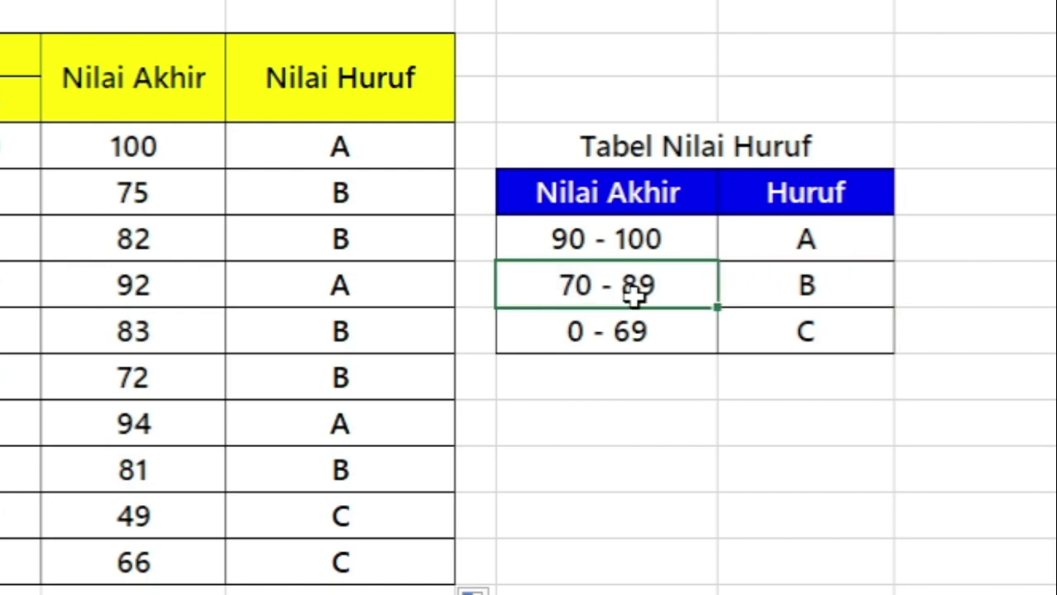
click(817, 289)
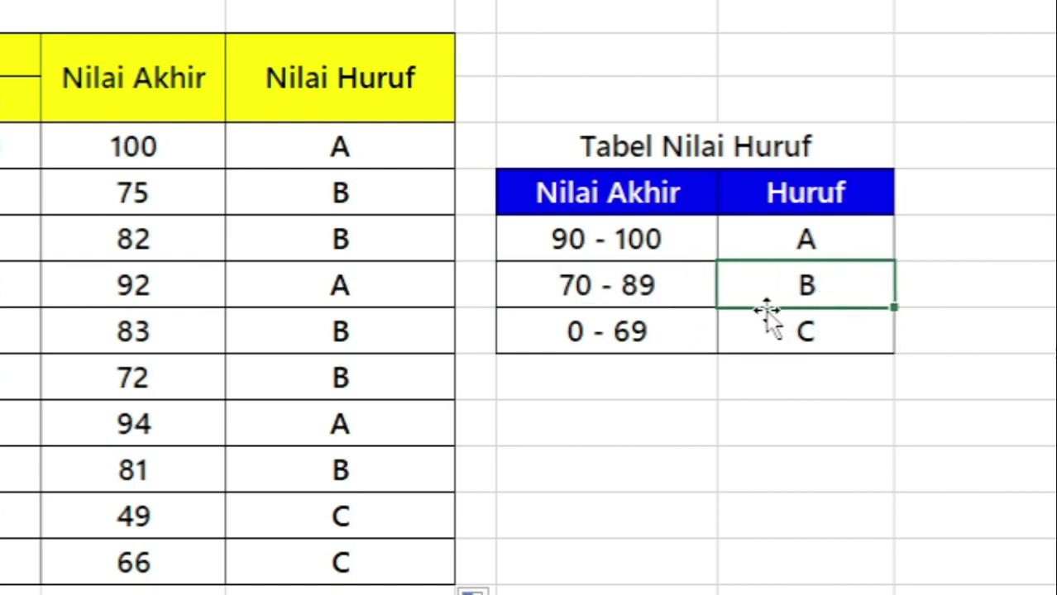
click(385, 518)
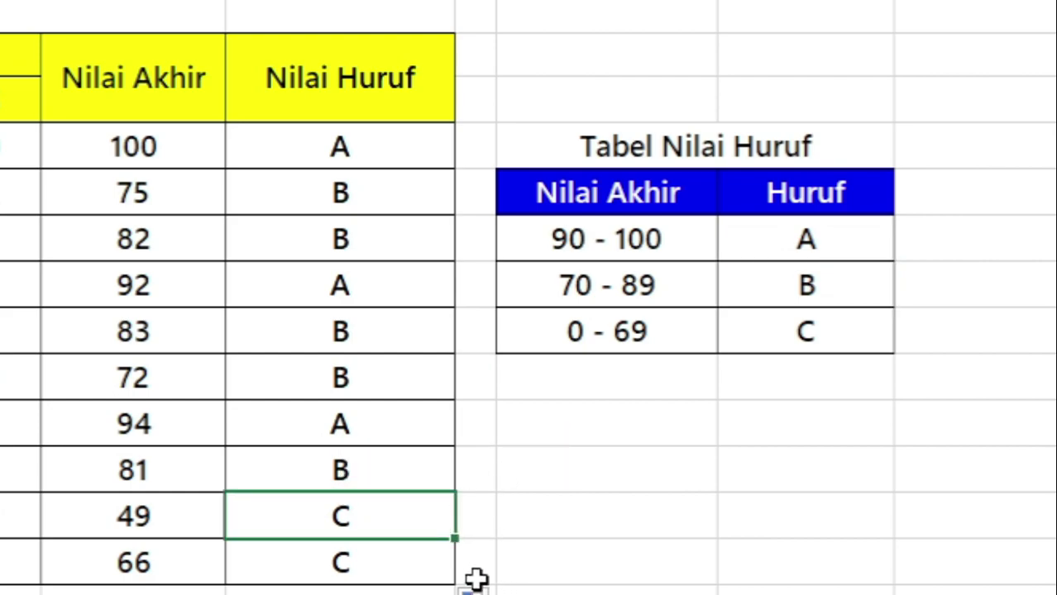
click(187, 526)
click(612, 331)
click(833, 328)
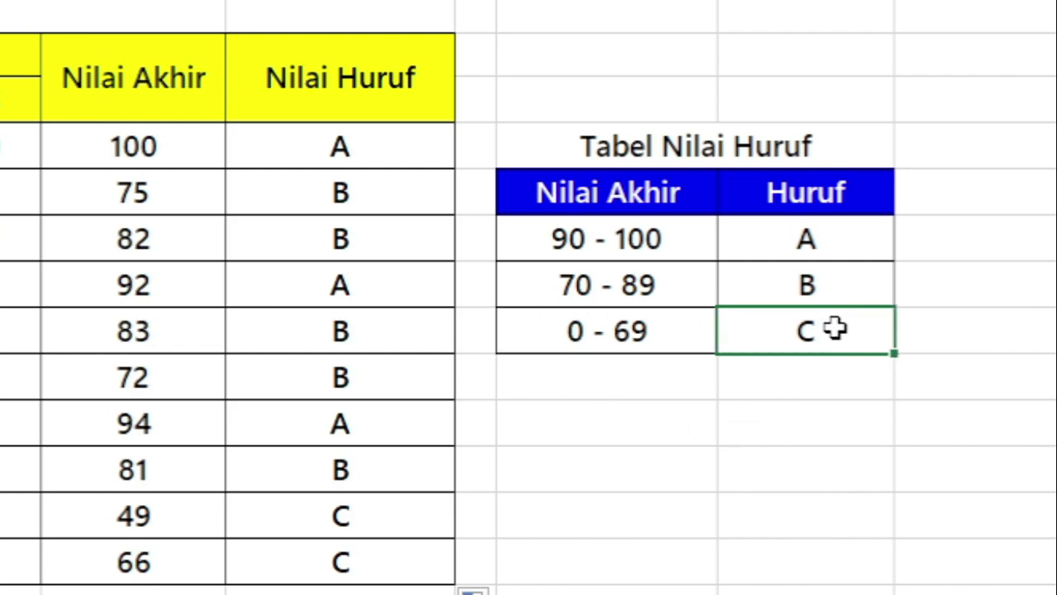
drag(372, 157, 380, 563)
click(422, 154)
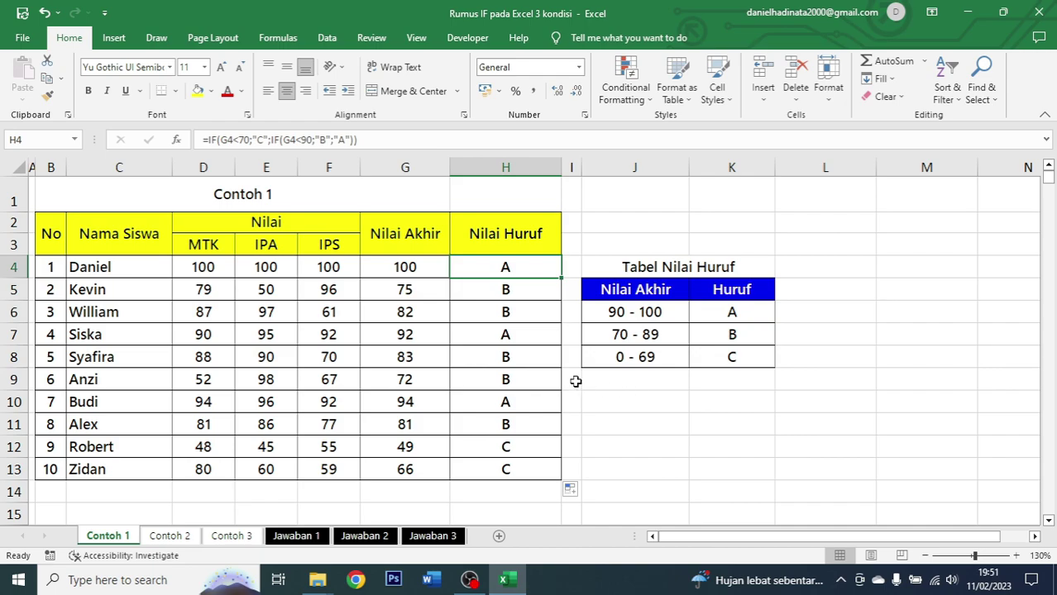
- Switch to the Contoh 2 sheet and examine the student table's name, MTK, IPA, IPS and Keterangan columns
click(175, 538)
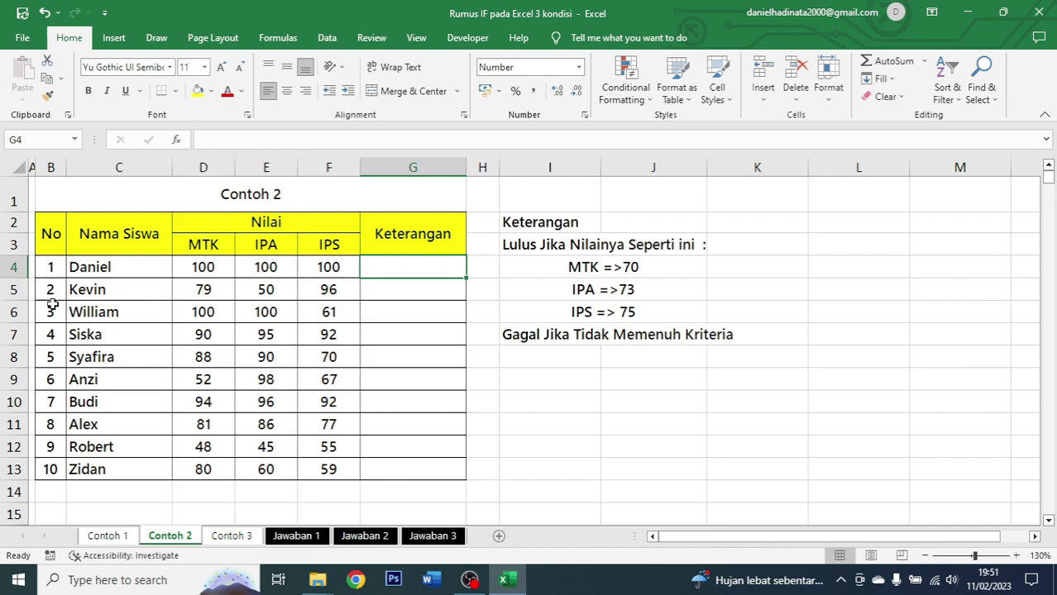
drag(53, 244, 432, 470)
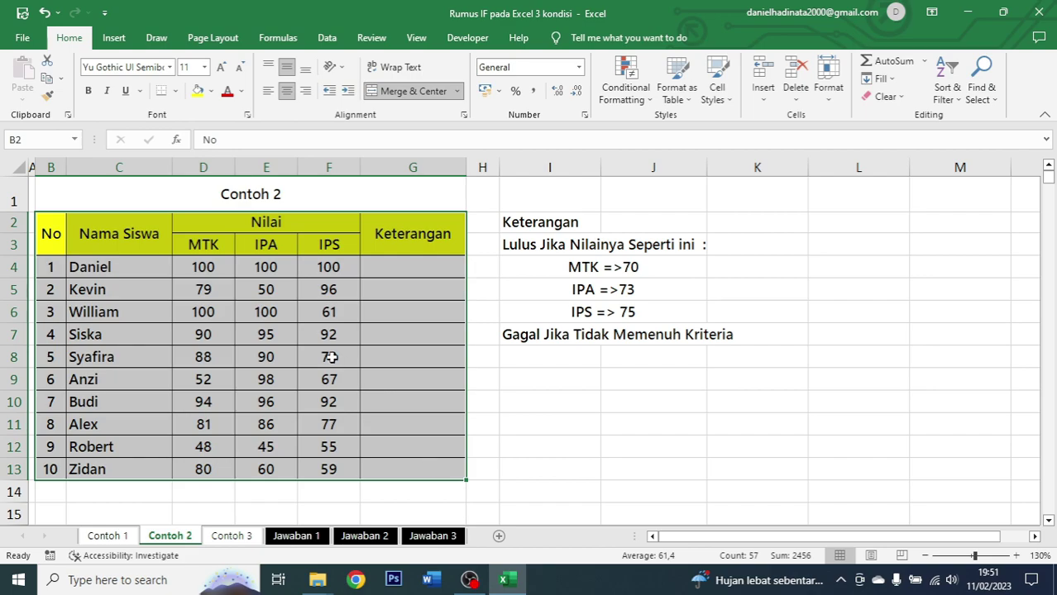
click(137, 233)
click(152, 169)
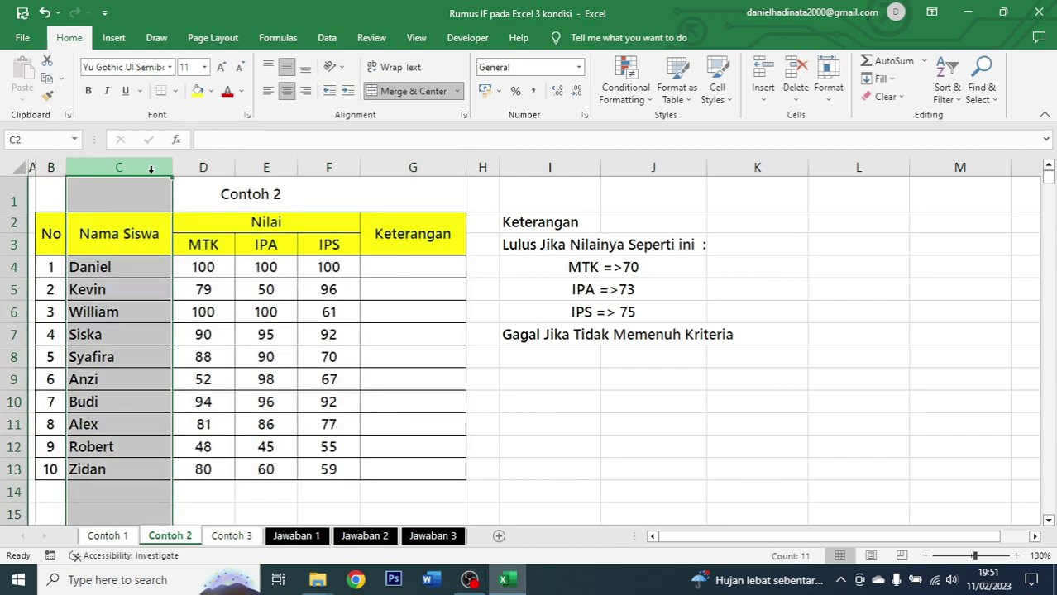
click(203, 167)
drag(340, 167, 236, 169)
click(431, 261)
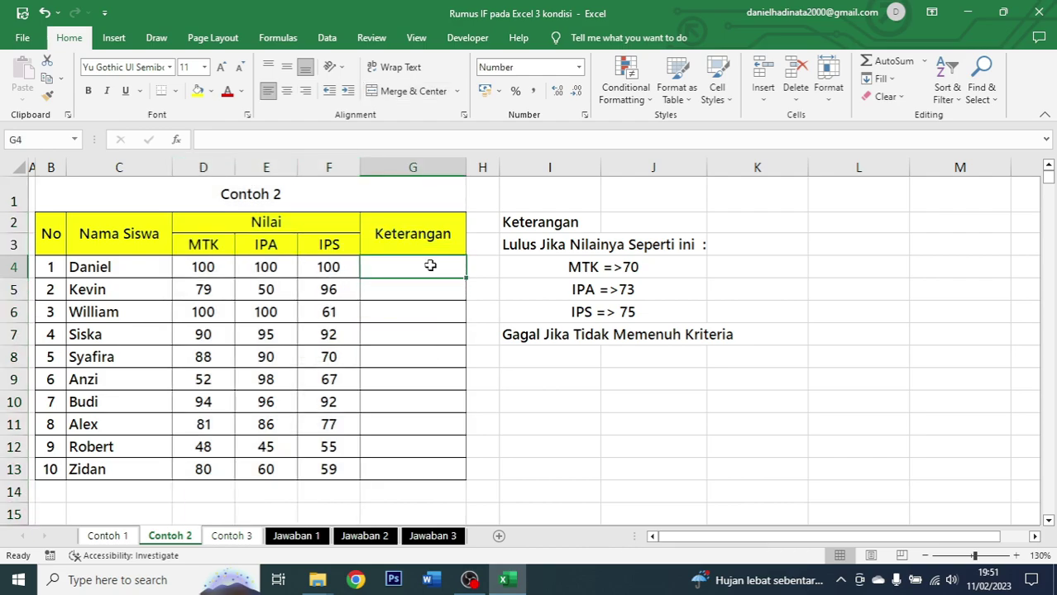
- Review the Keterangan passing criteria line by line, covering the Lulus thresholds for MTK, IPA and IPS
click(570, 218)
click(574, 246)
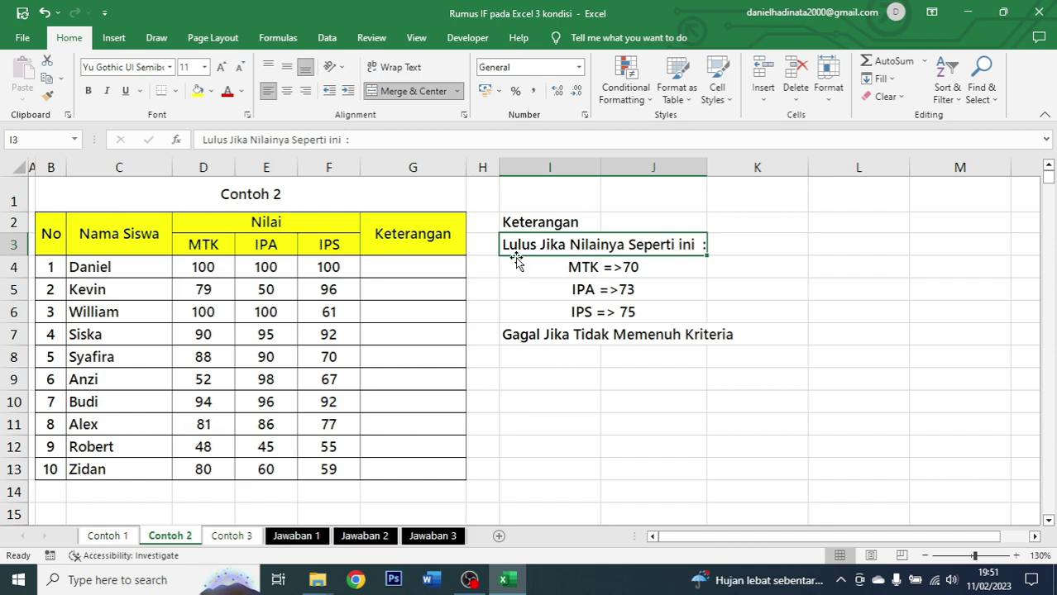
click(686, 265)
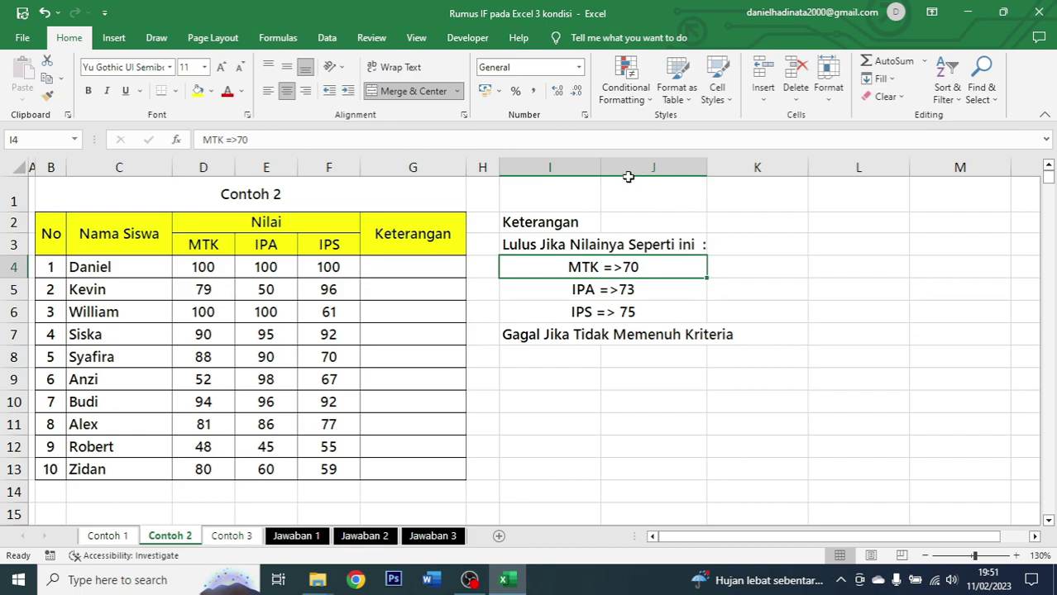
click(608, 294)
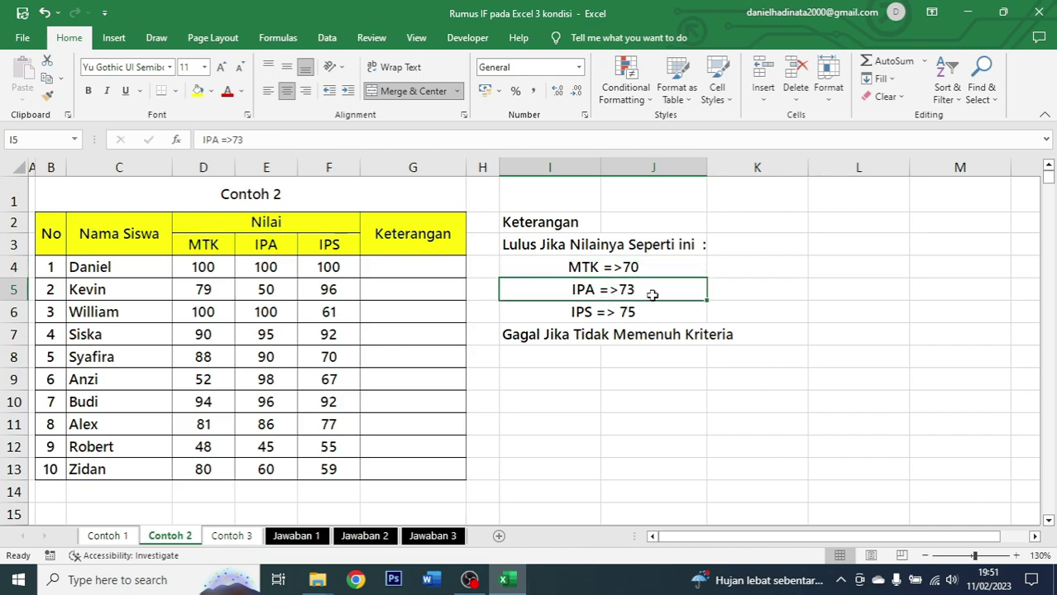
click(620, 312)
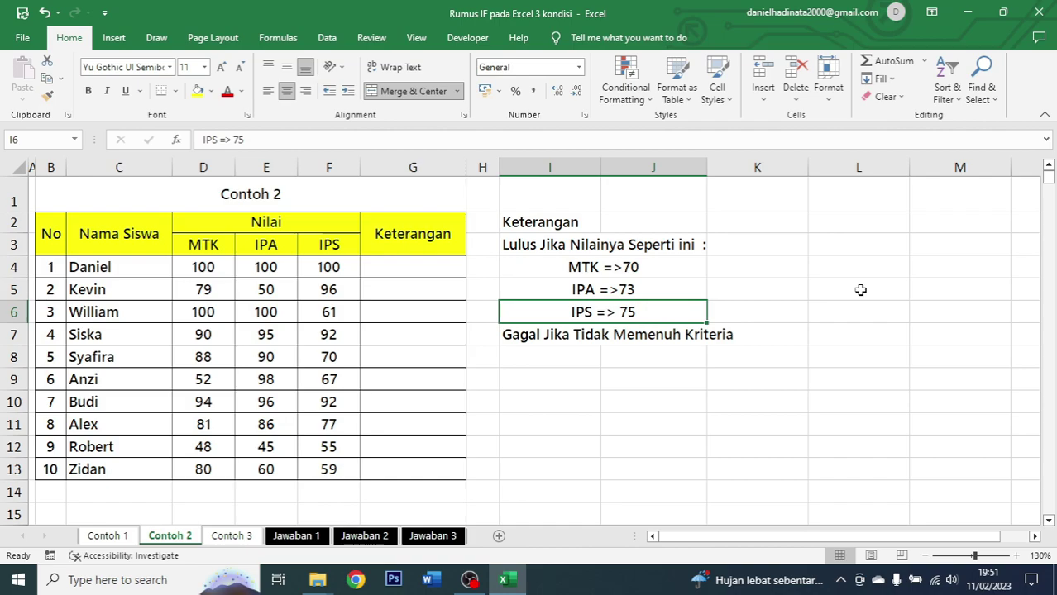
- Begin a formula in G4 with AND nested inside IF, using D4=>70 as the first condition followed by a semicolon
click(422, 265)
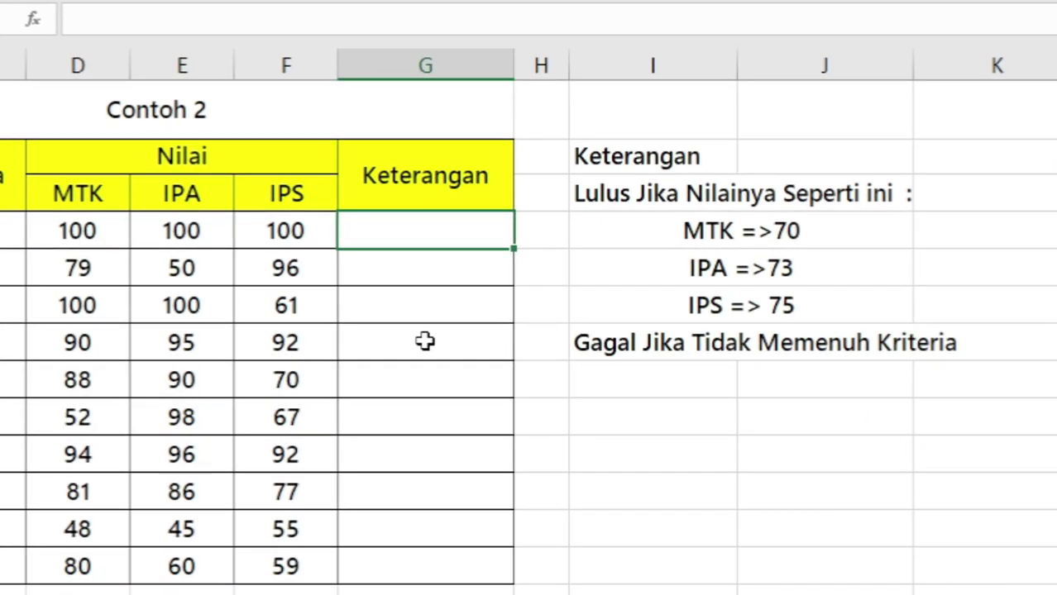
text(=if)
key(Tab)
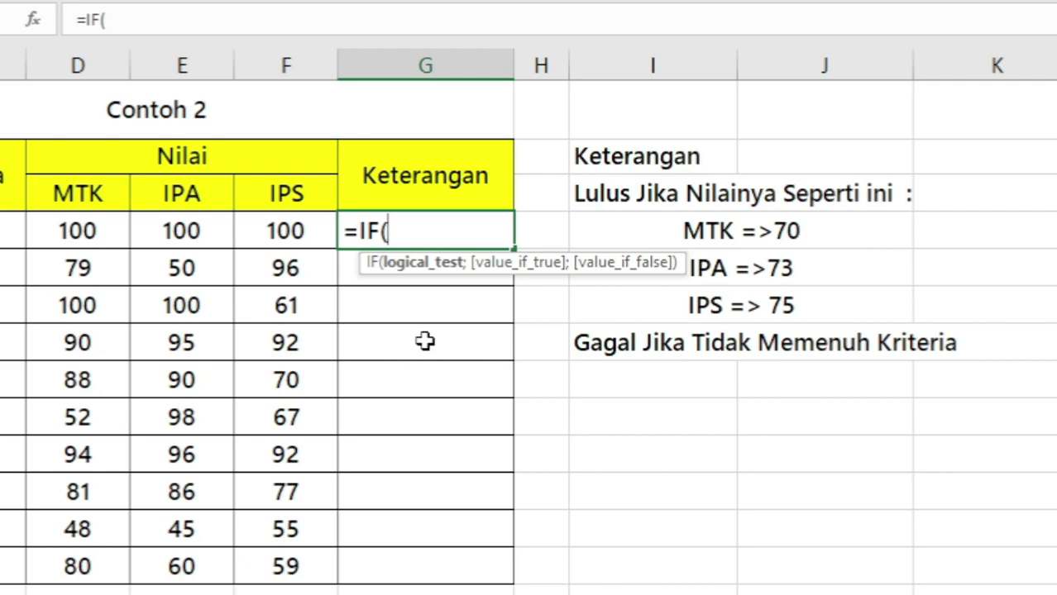
text(and)
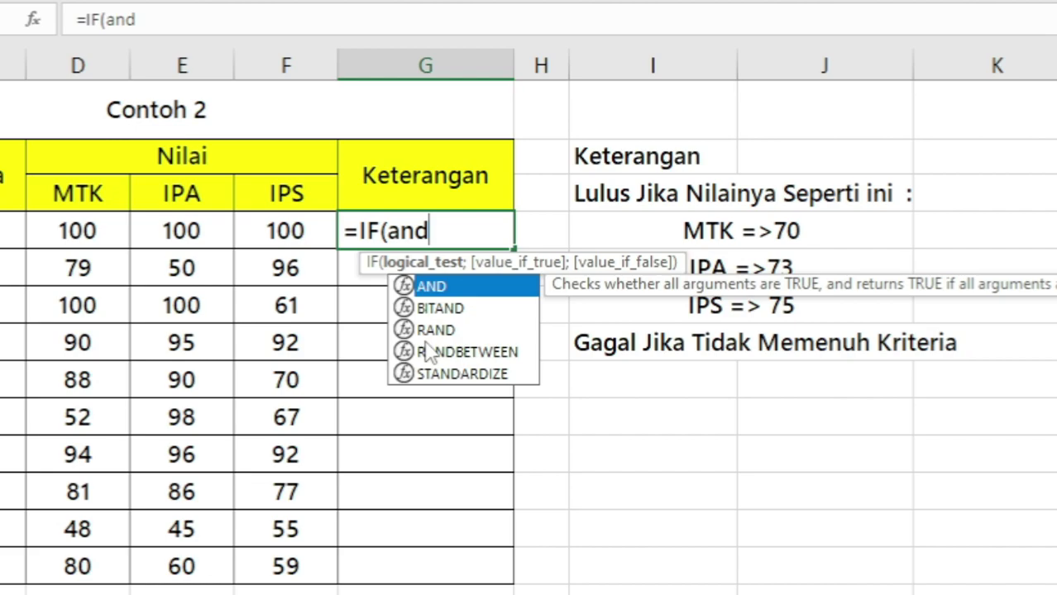
key(Tab)
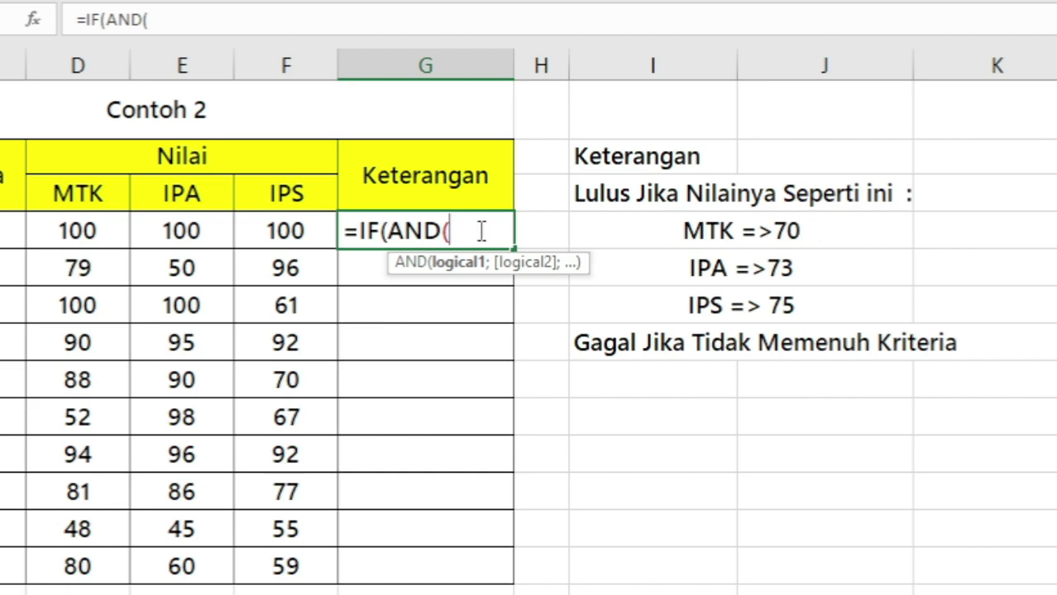
click(99, 230)
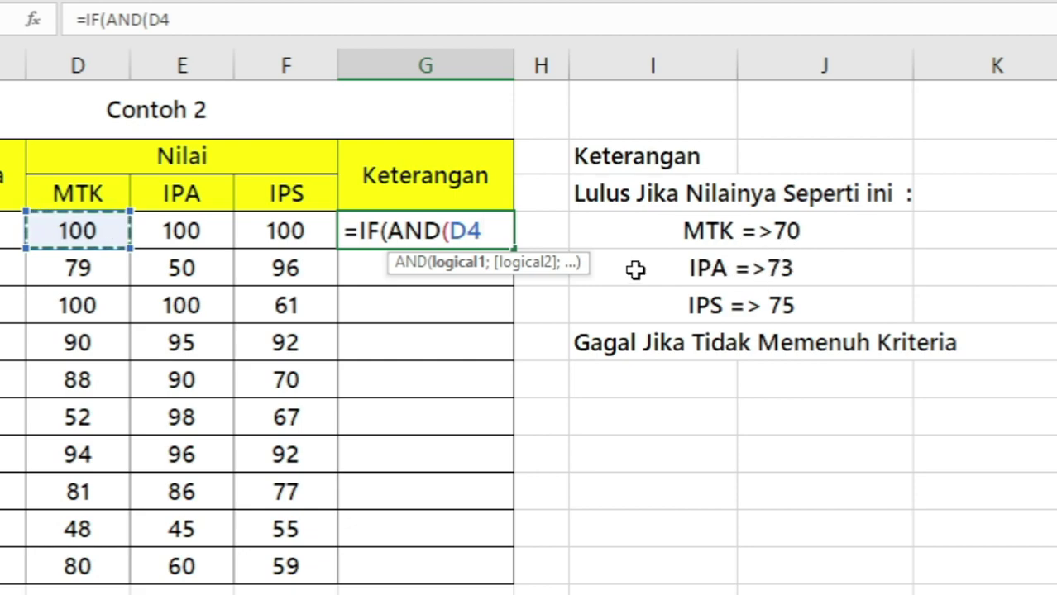
text(=>7)
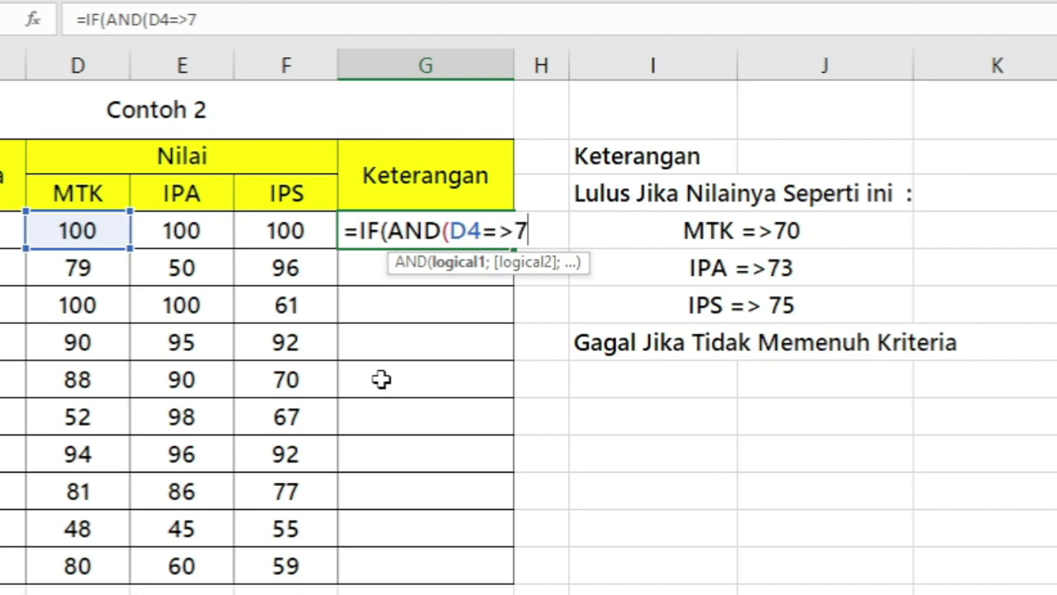
text(0;)
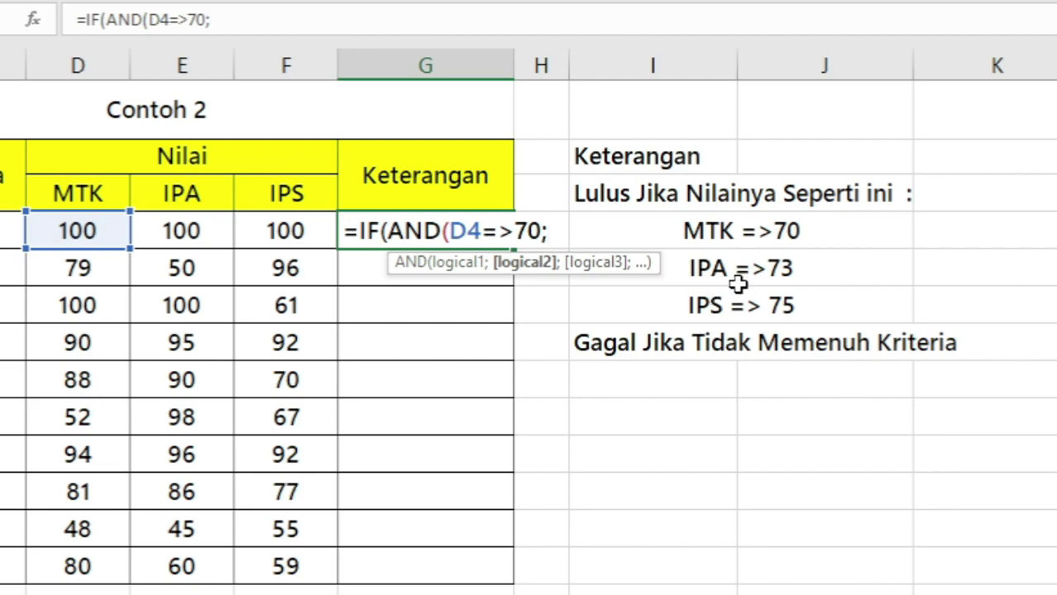
- Add the conditions E4=>73 and F4=>75 to the AND function, separated by a semicolon, and close its parenthesis
click(203, 229)
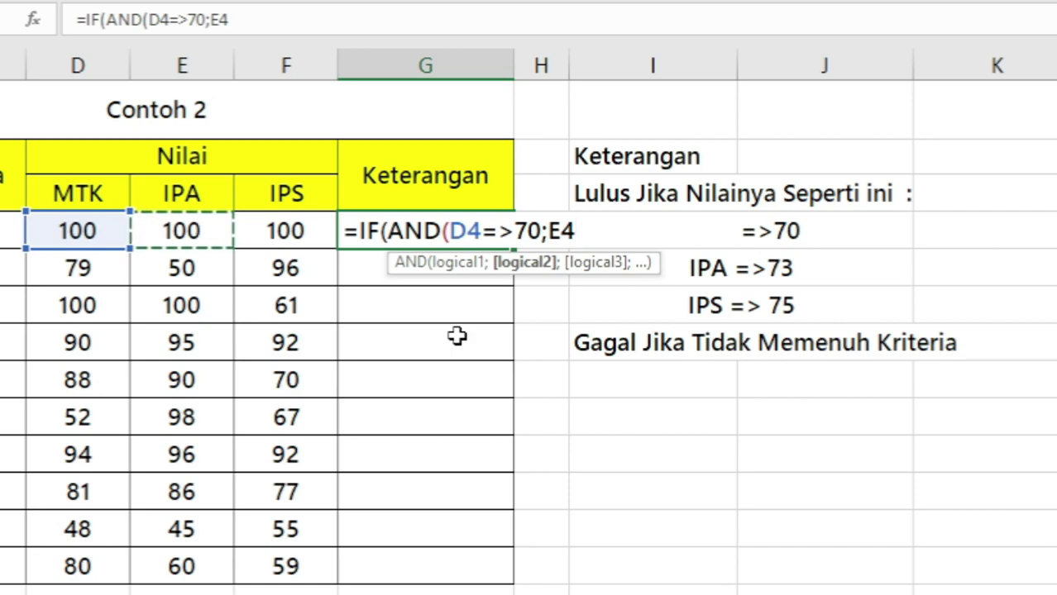
text(=>73)
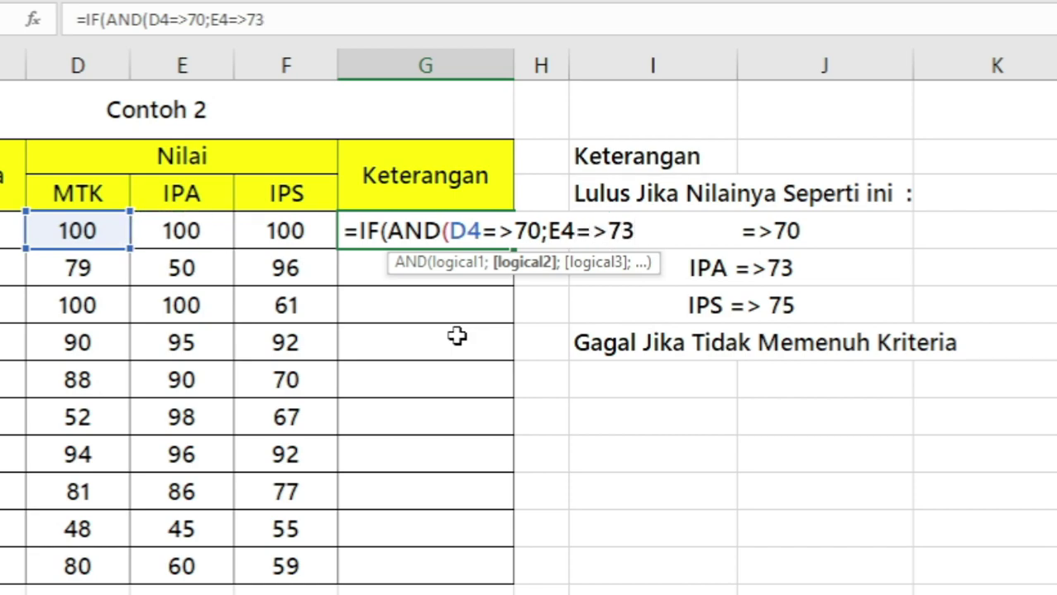
text(;)
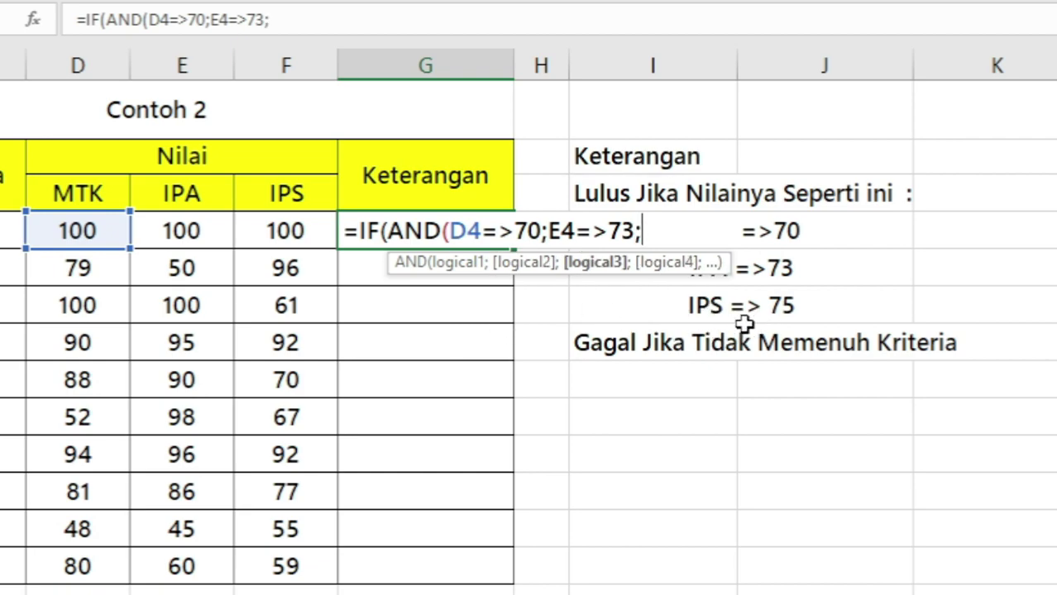
click(279, 232)
text(=>)
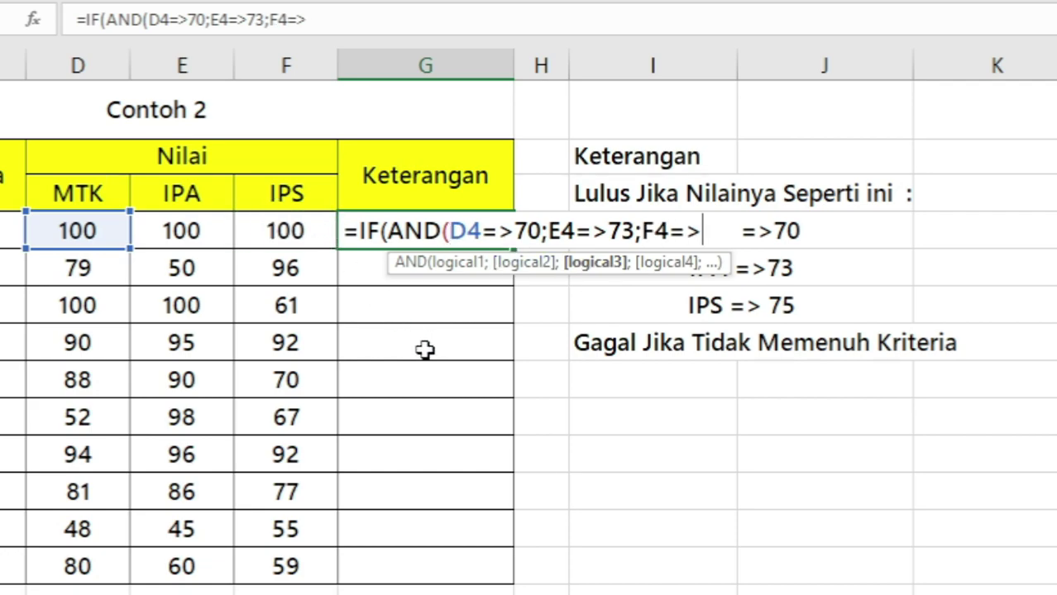
text(75))
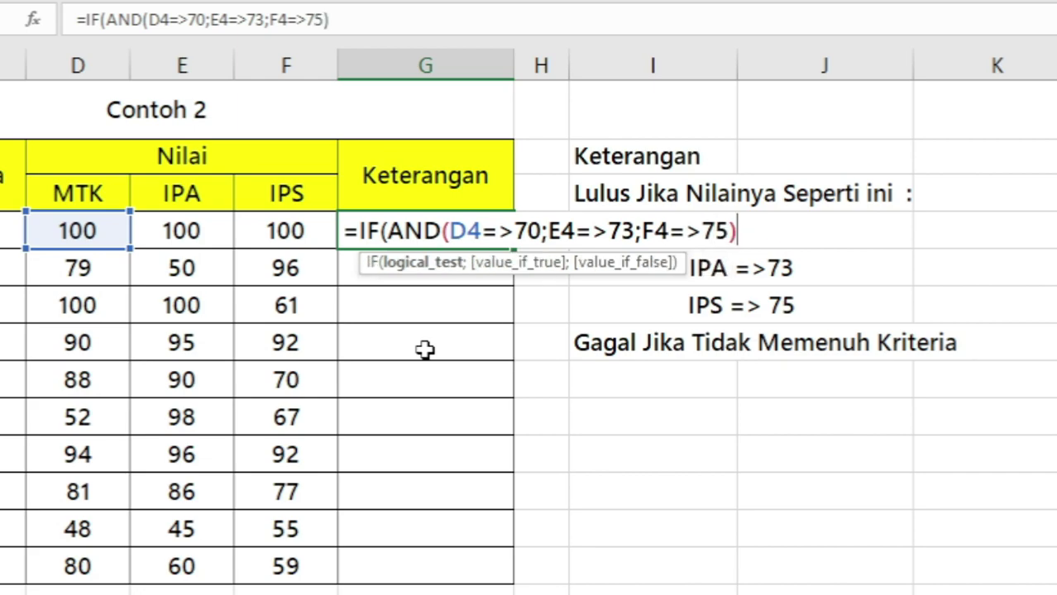
- Complete the G4 formula with "Lulus" if true and "Gagal" if false, enter it, and accept the correction of => to >=
text(;)
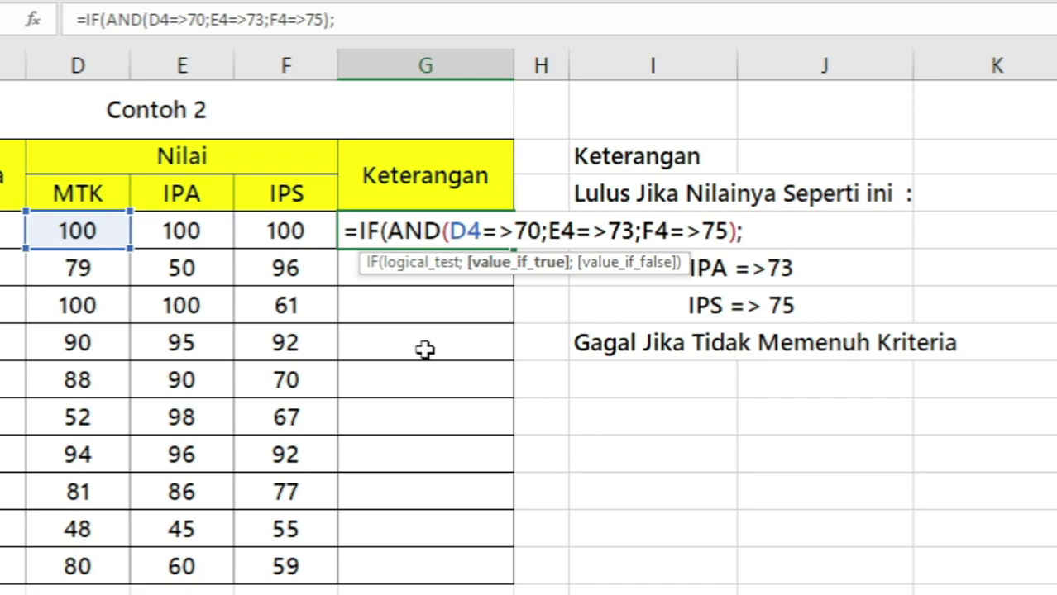
text("Lu)
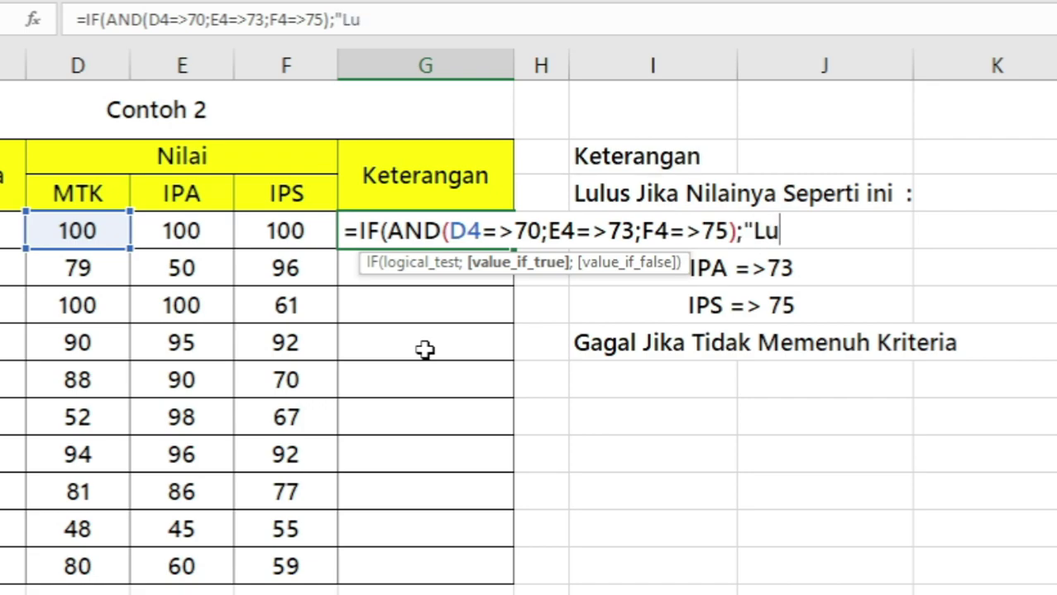
text(lus";")
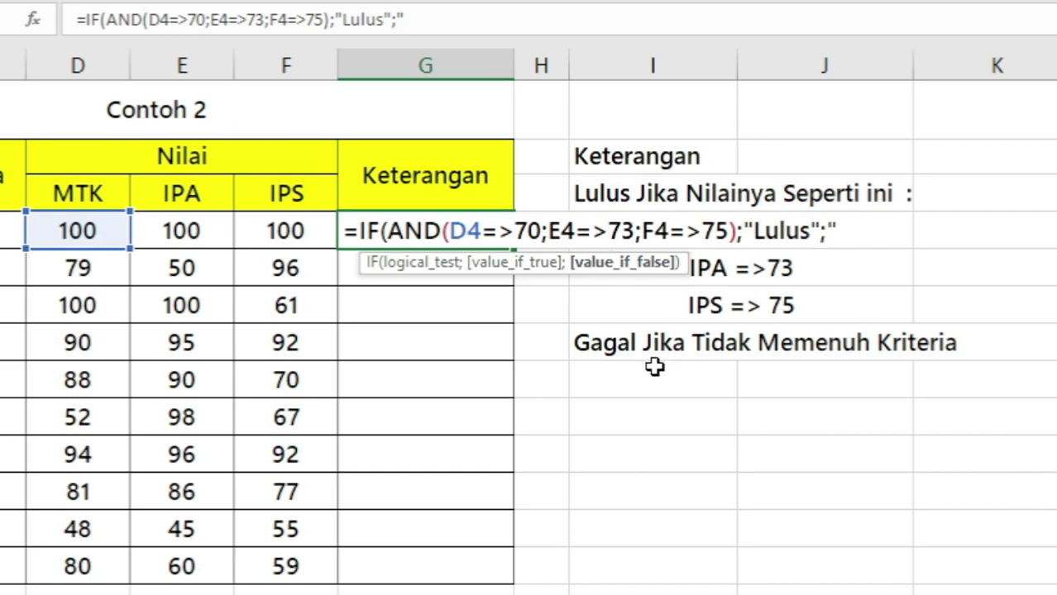
text(G)
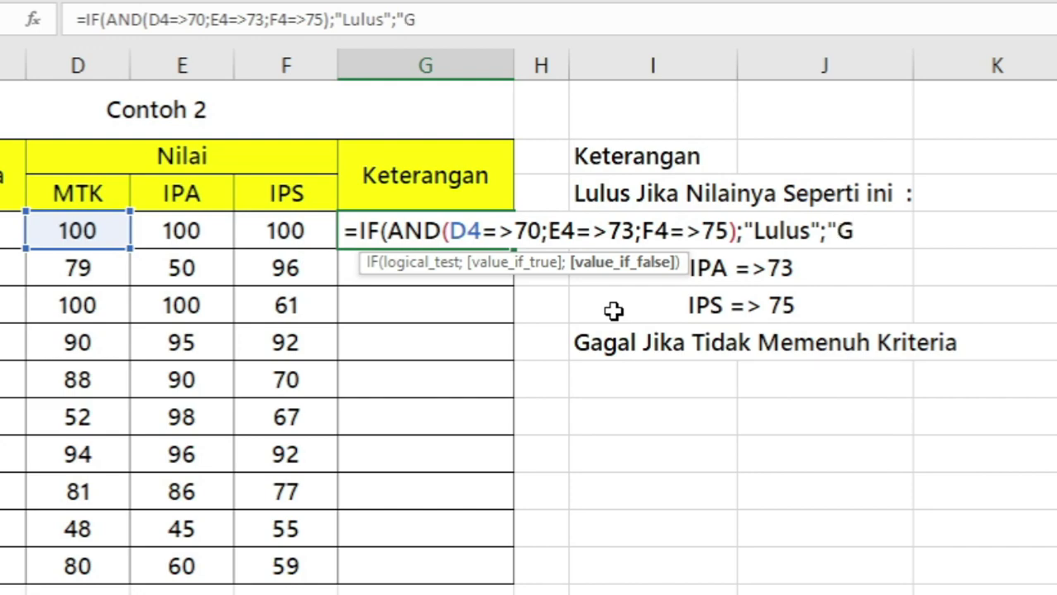
text(agal"))
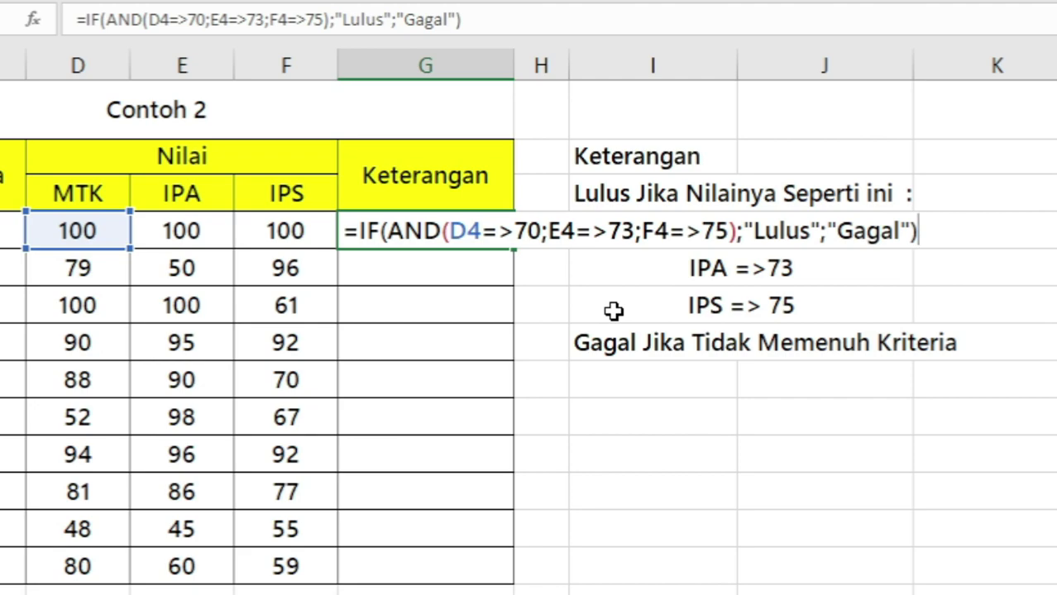
key(Return)
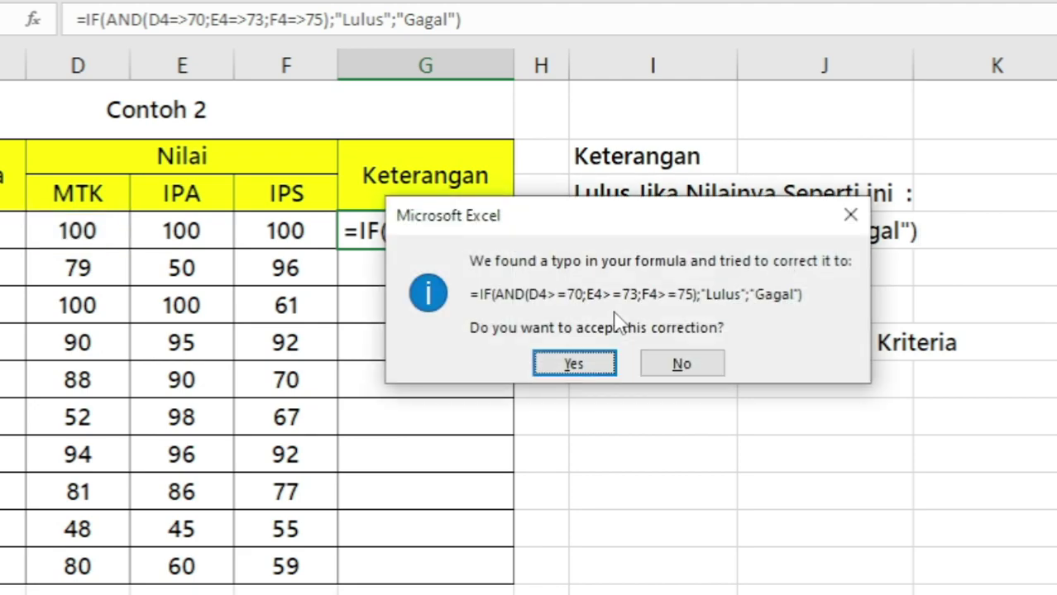
key(Return)
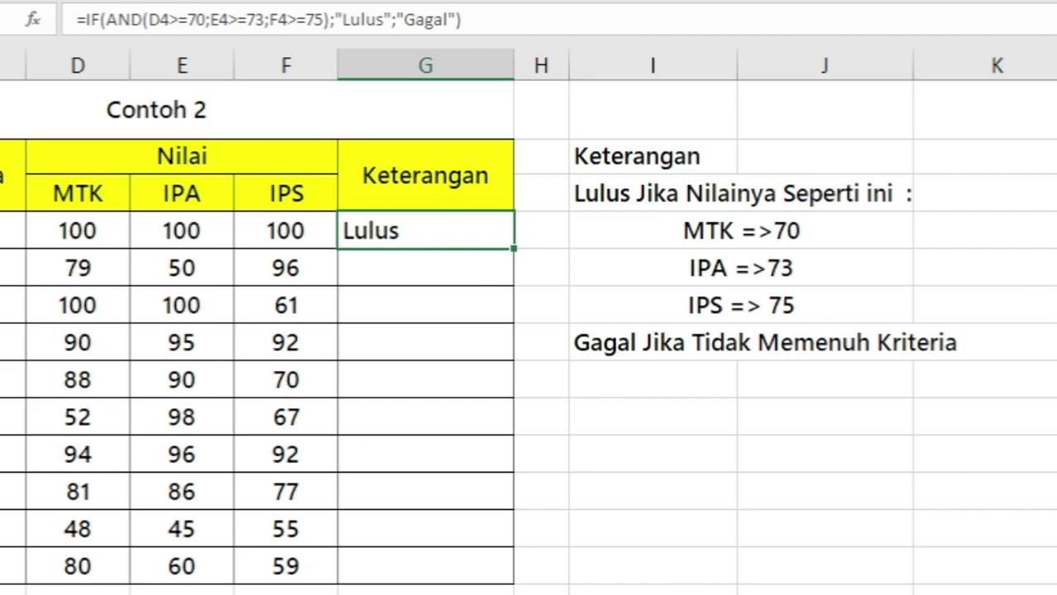
- Center the result in G4 and fill its formula down the Keterangan column to G13
click(305, 2)
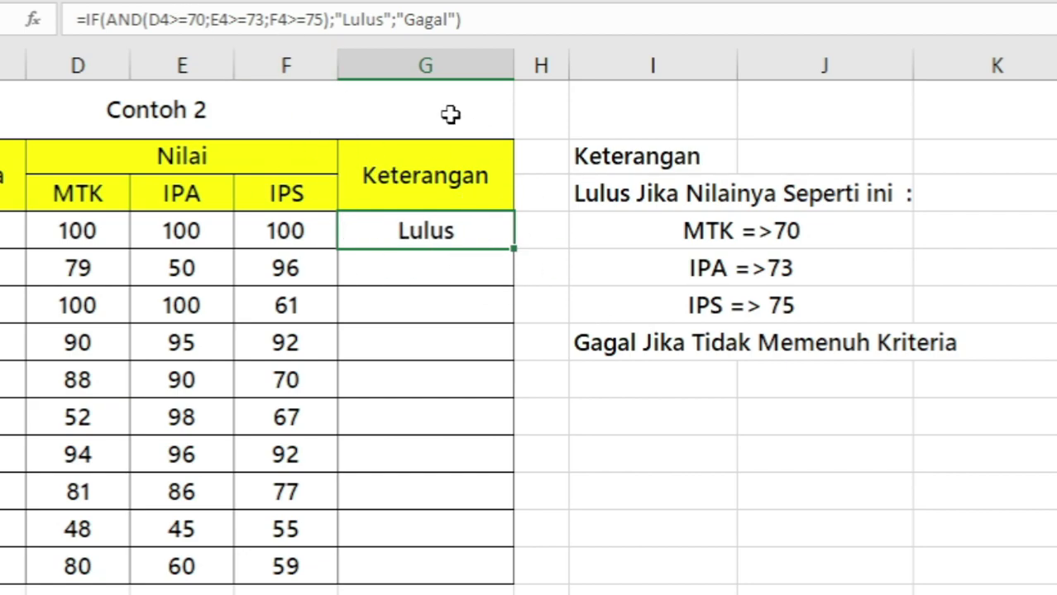
double_click(519, 247)
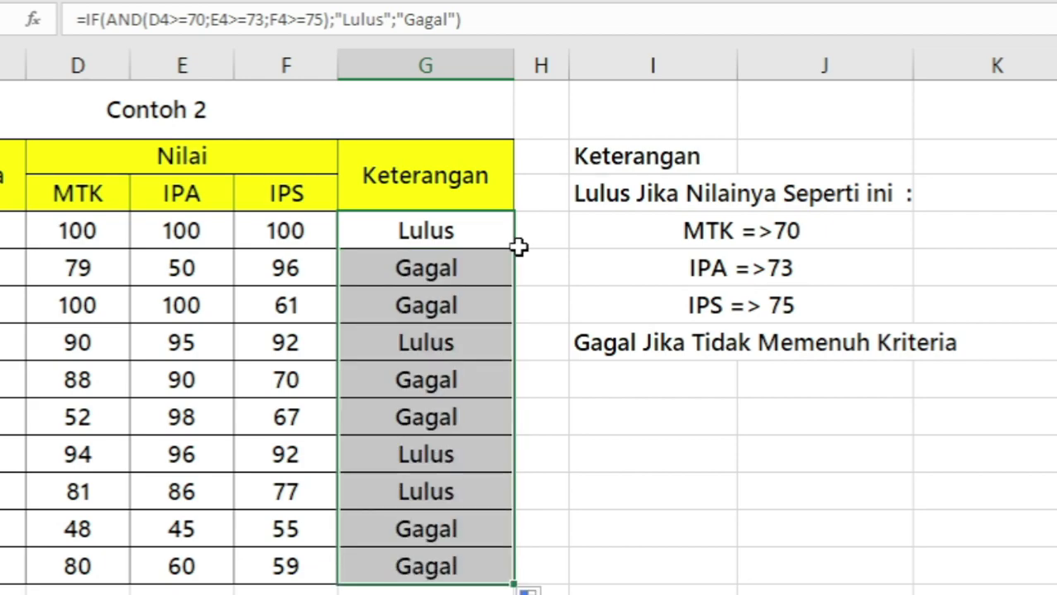
- Check the G4 result against the MTK, IPA and IPS scores in row 4
click(493, 231)
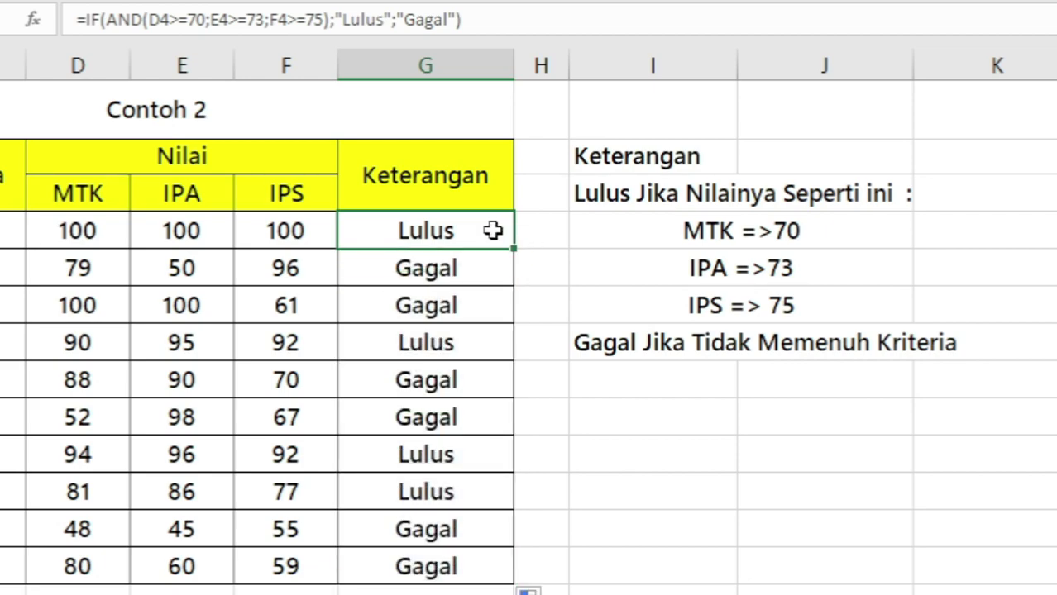
click(105, 232)
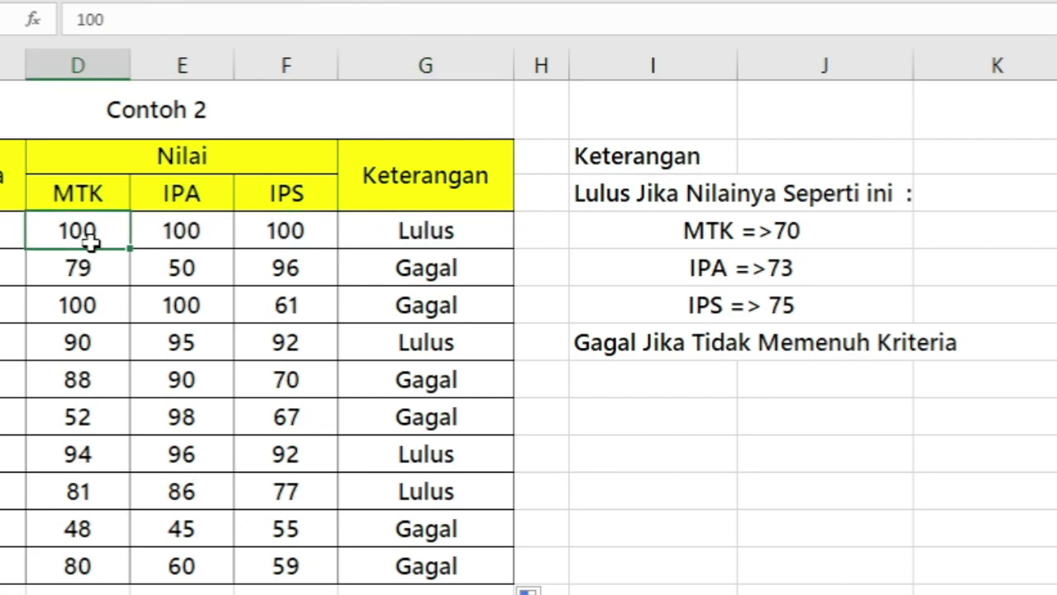
click(165, 229)
click(302, 230)
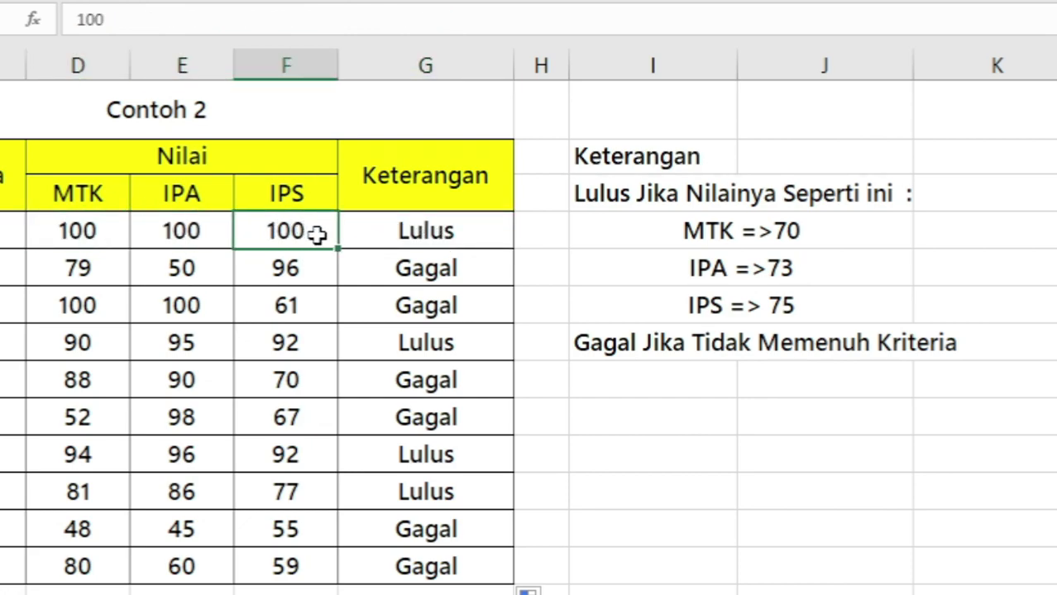
click(414, 231)
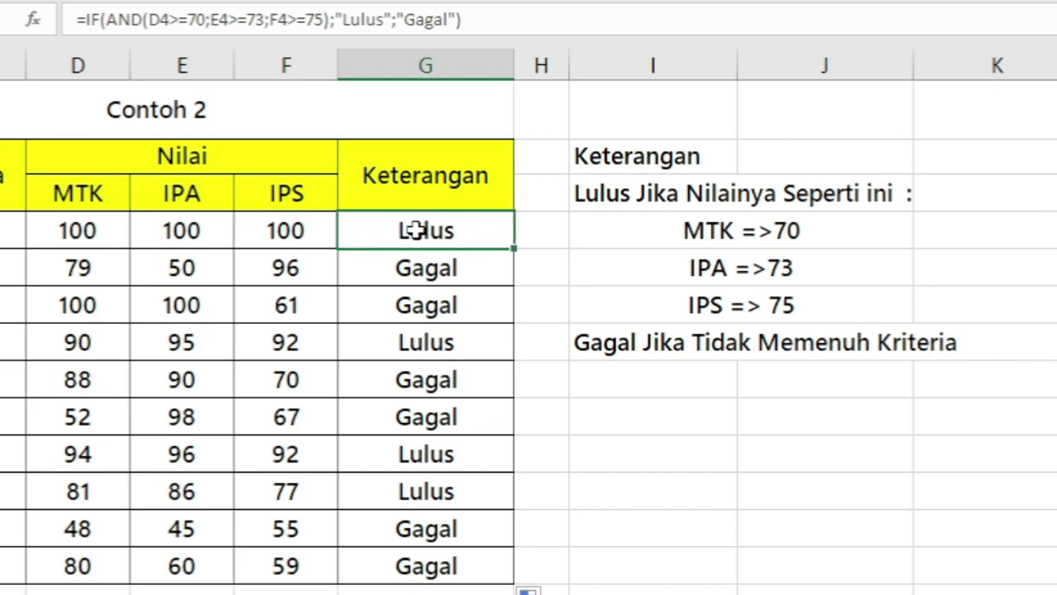
- Compare the G5 result with row 5's three scores and the MTK, IPA and IPS passing thresholds
click(459, 269)
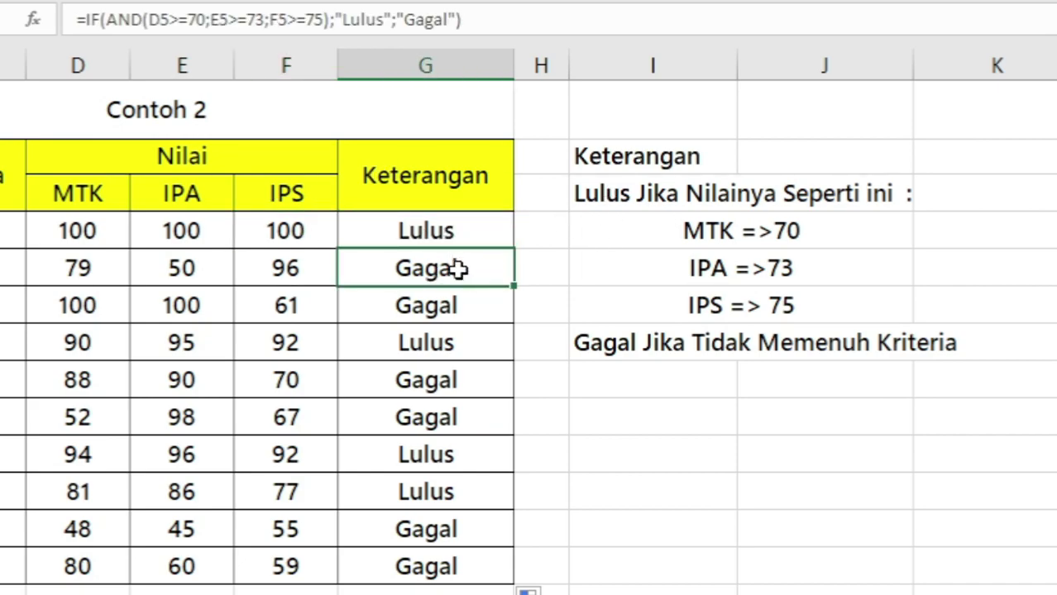
click(83, 269)
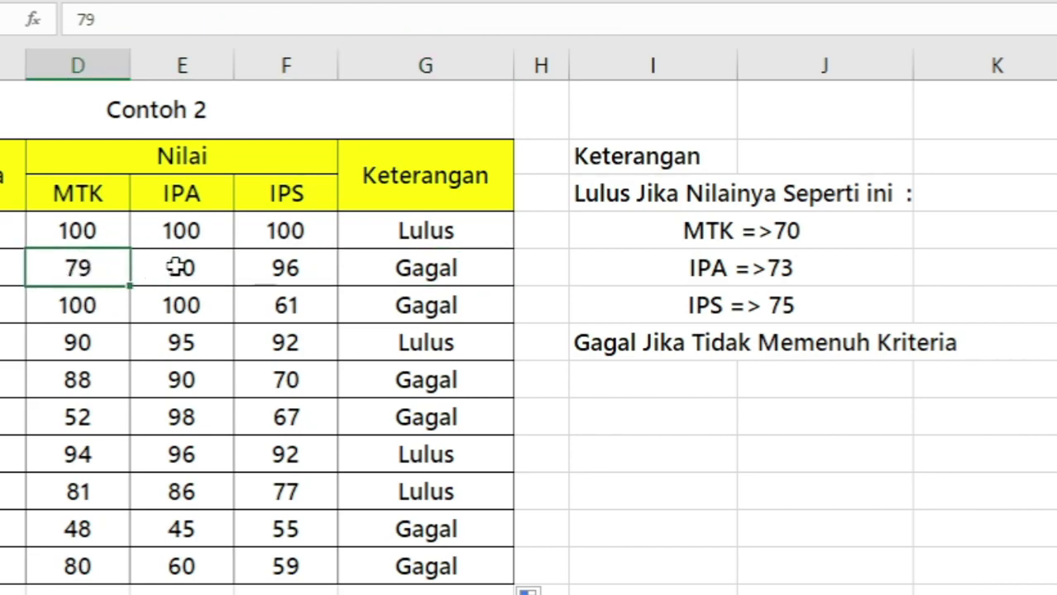
click(212, 275)
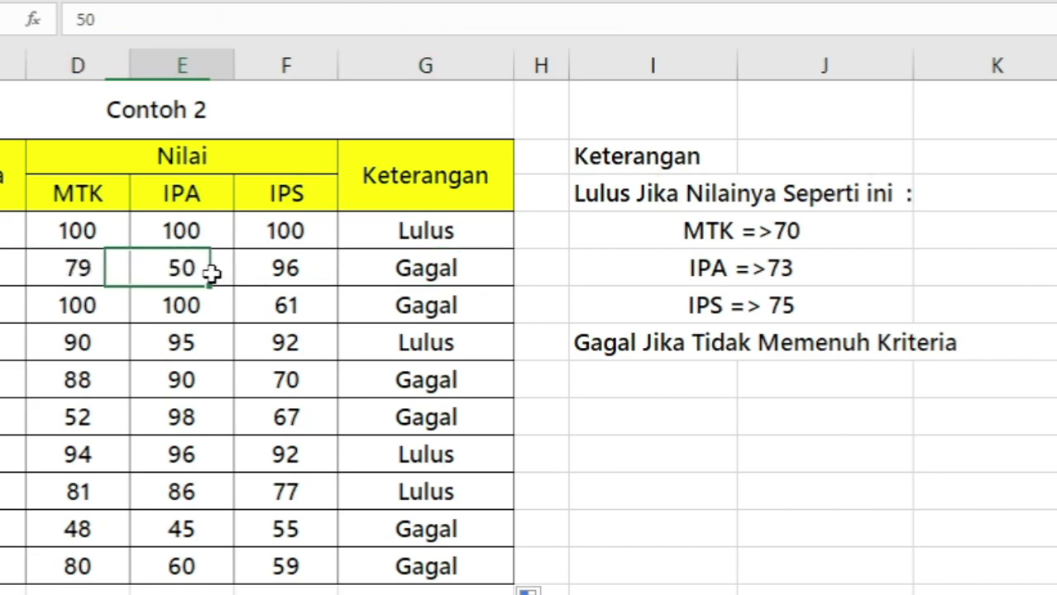
click(309, 272)
click(434, 274)
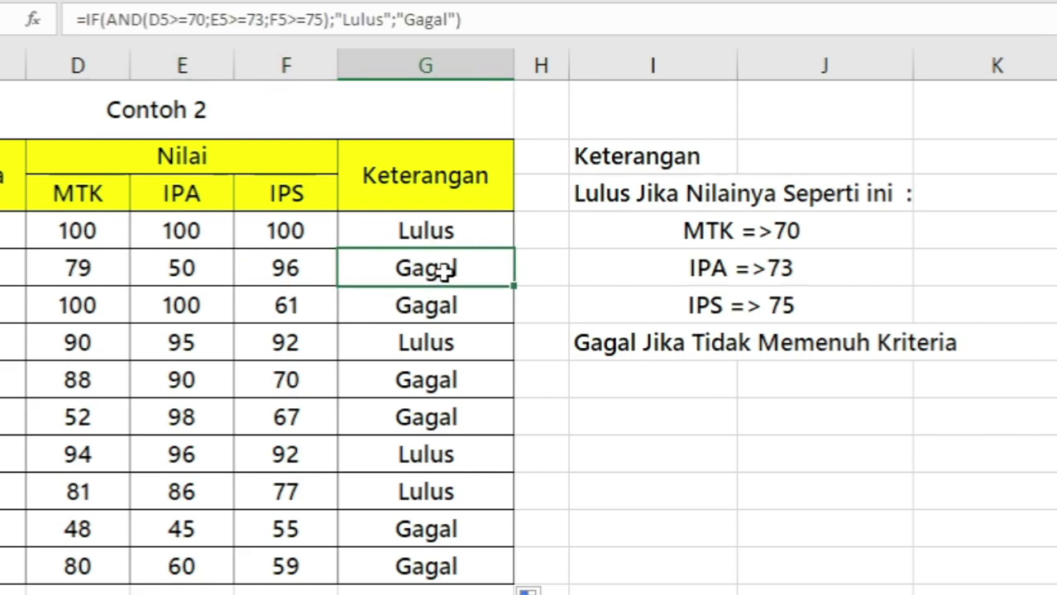
click(319, 274)
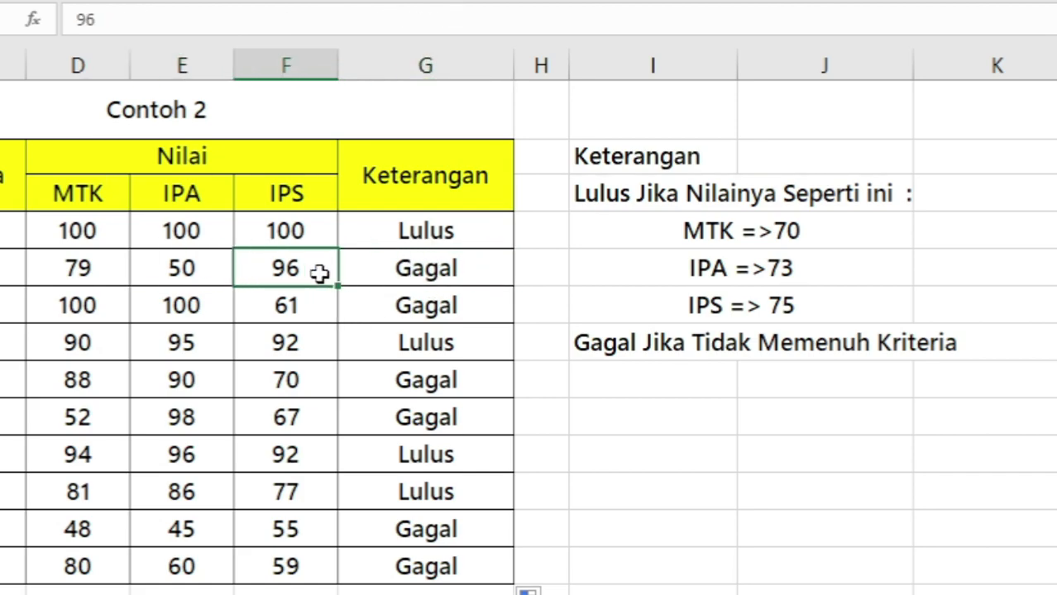
click(75, 274)
click(173, 275)
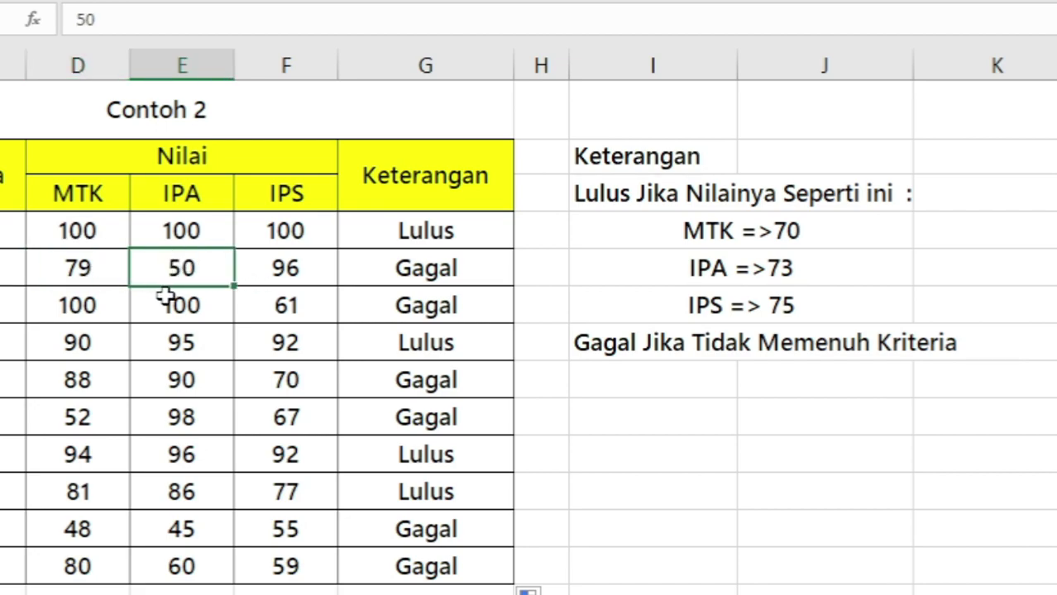
click(820, 230)
drag(820, 229, 822, 307)
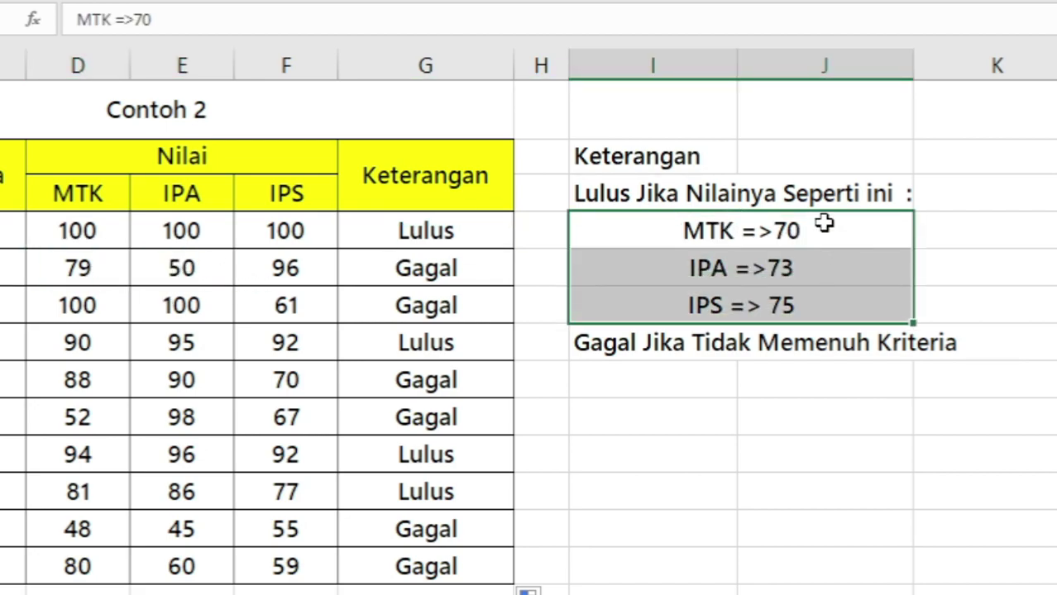
click(422, 276)
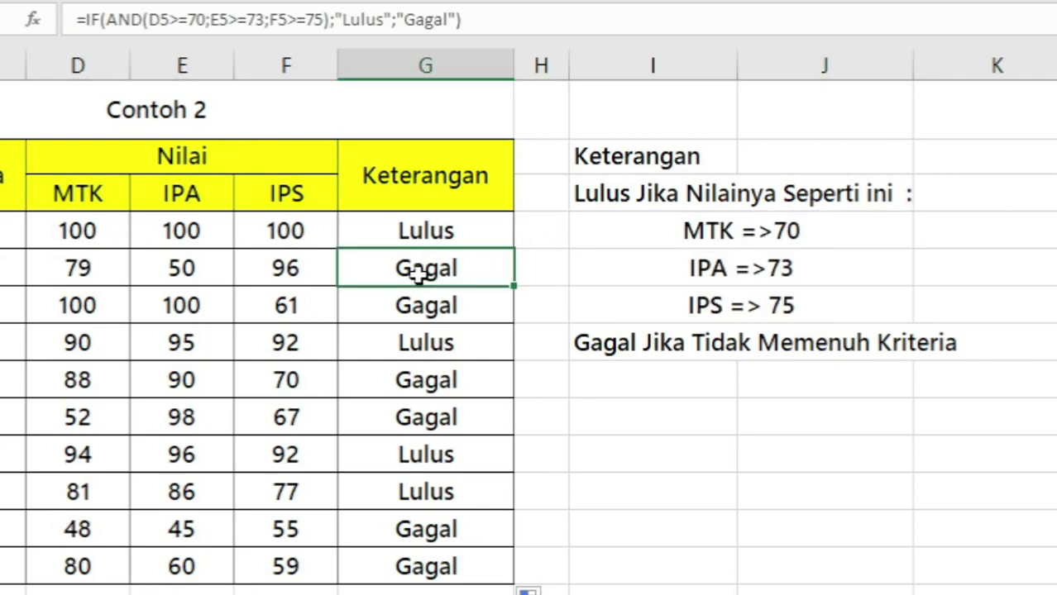
- Check the G6 result against the MTK, IPA and IPS scores in row 6
click(483, 306)
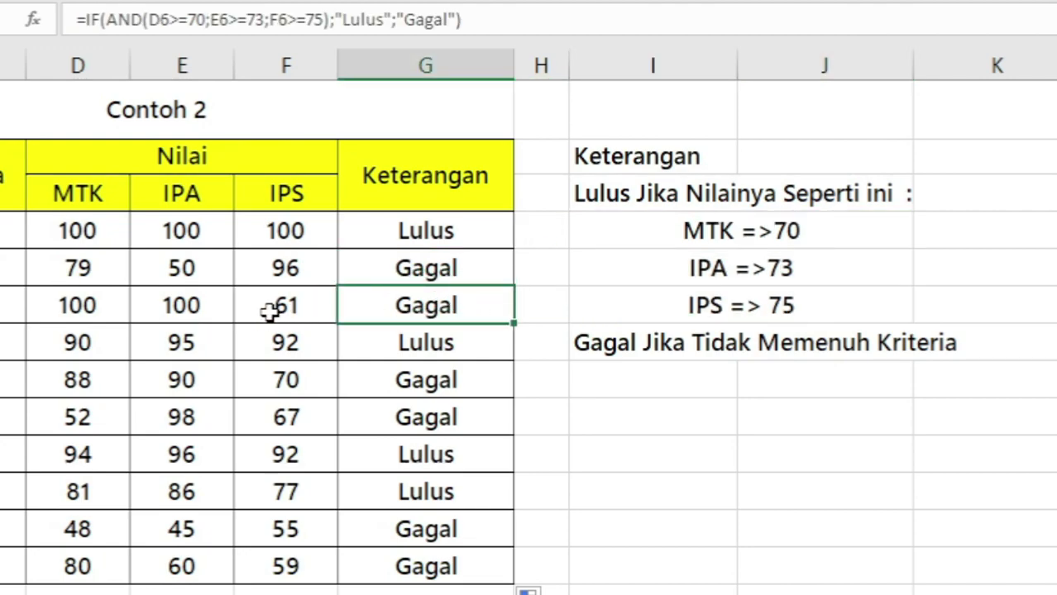
click(97, 306)
click(97, 306)
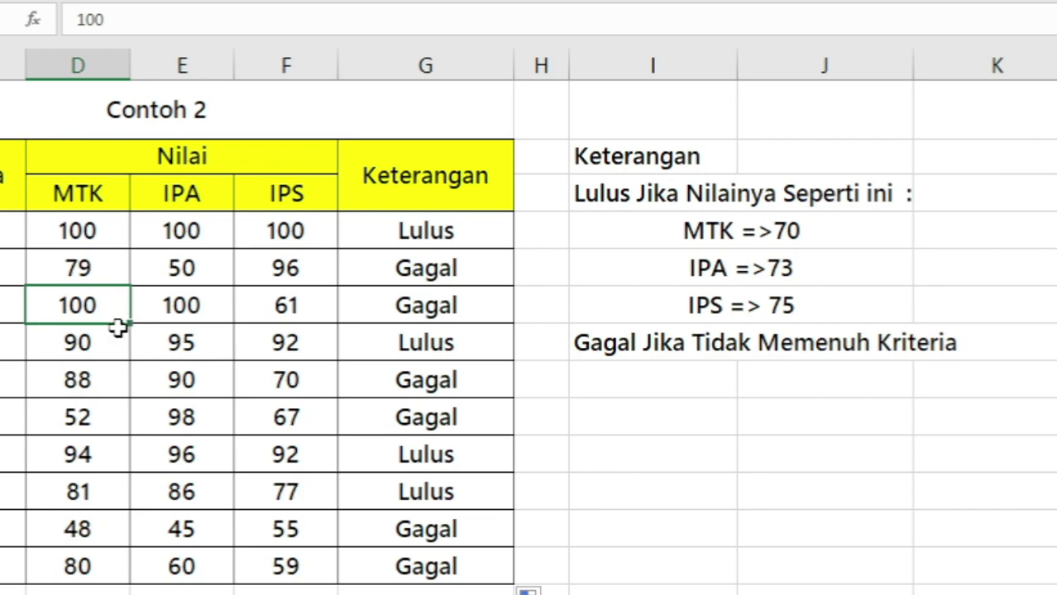
click(199, 314)
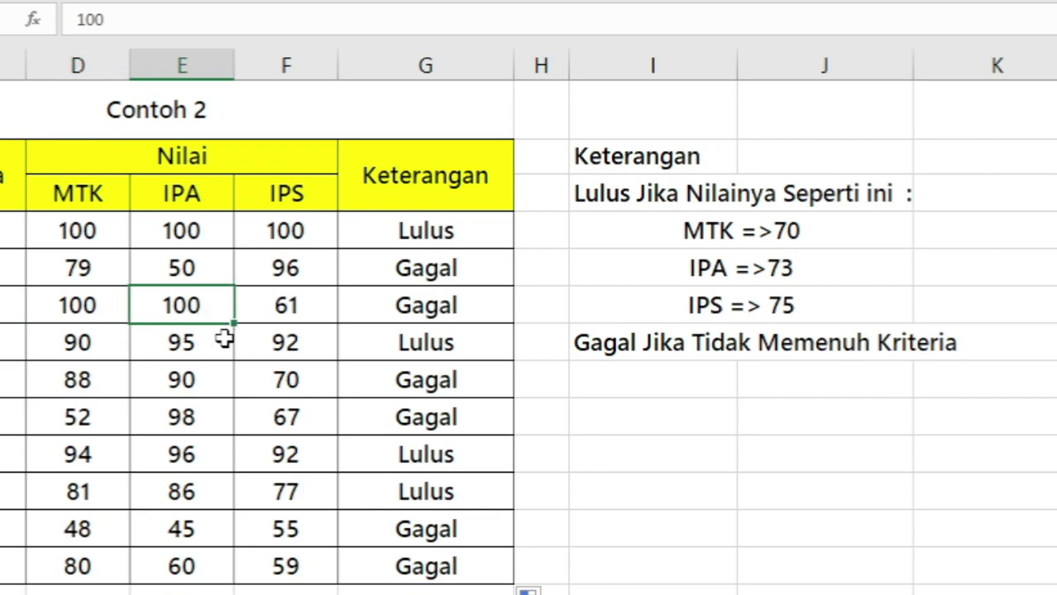
click(326, 307)
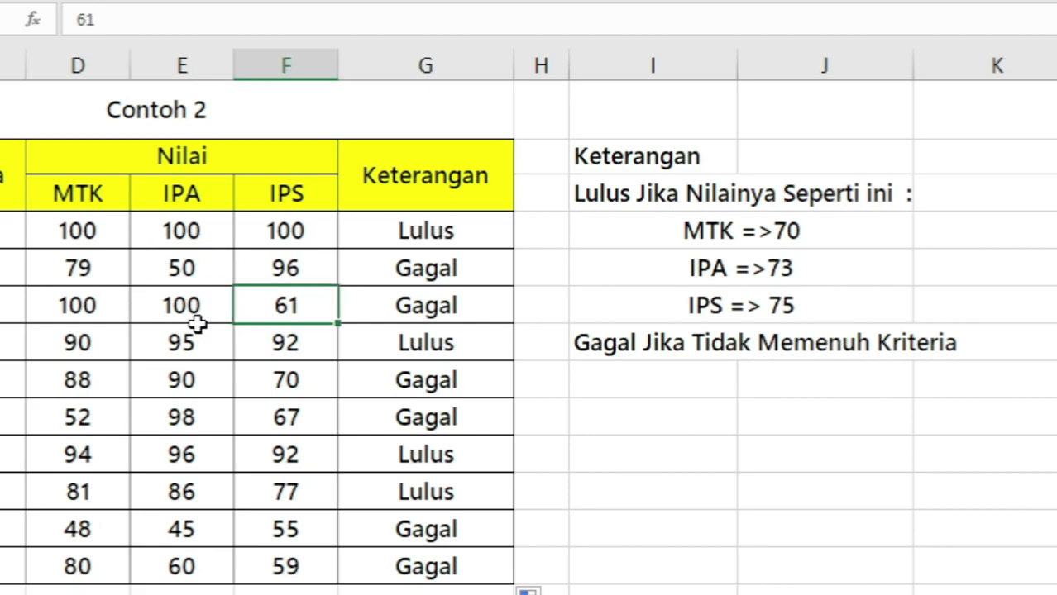
click(411, 303)
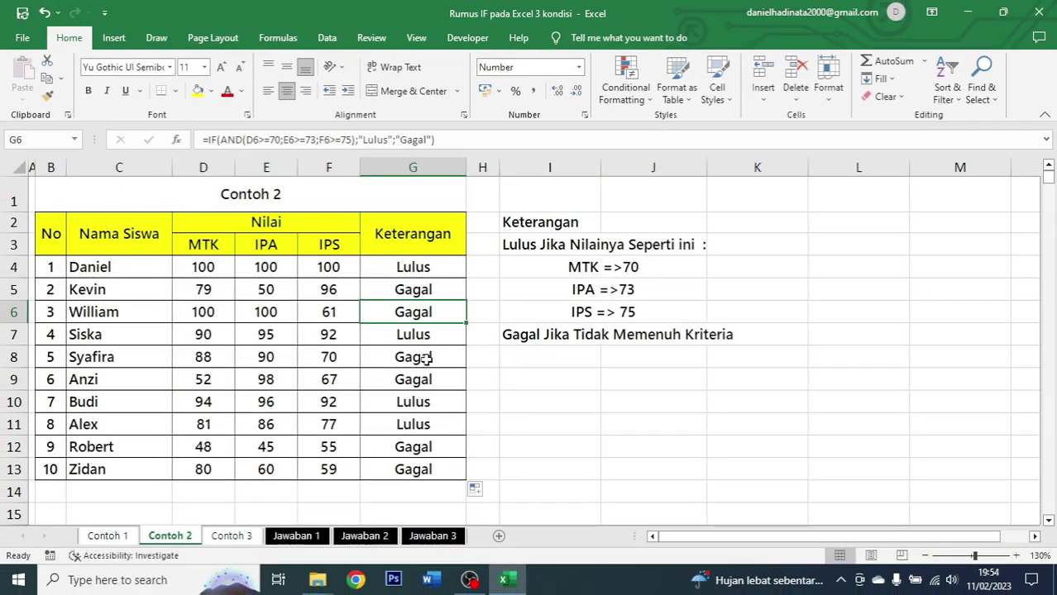
- Open the Contoh 3 sheet and look over the applicant table column by column, from No to Keterangan
click(250, 535)
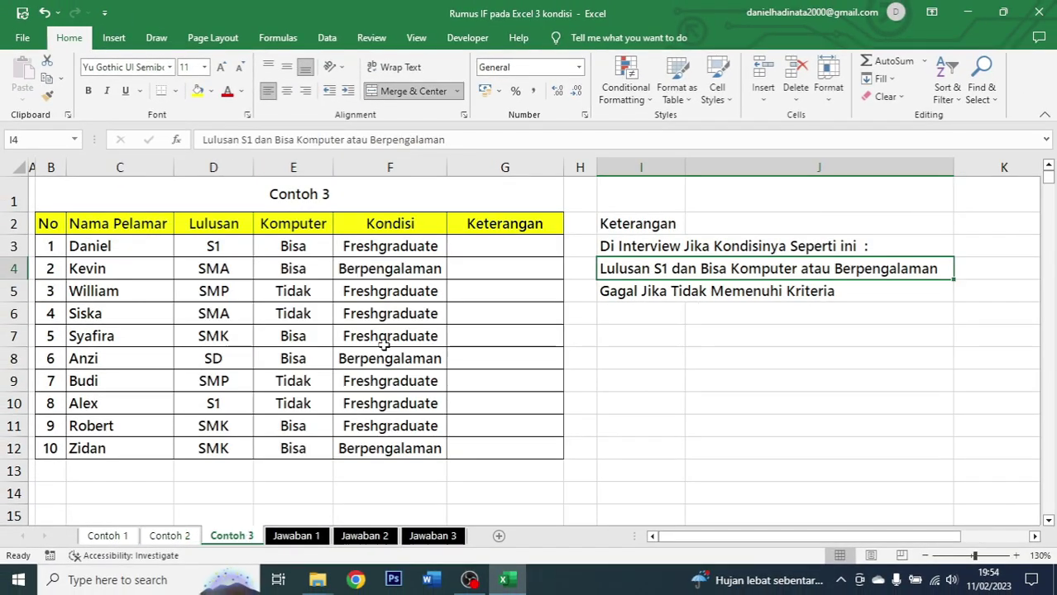
click(483, 244)
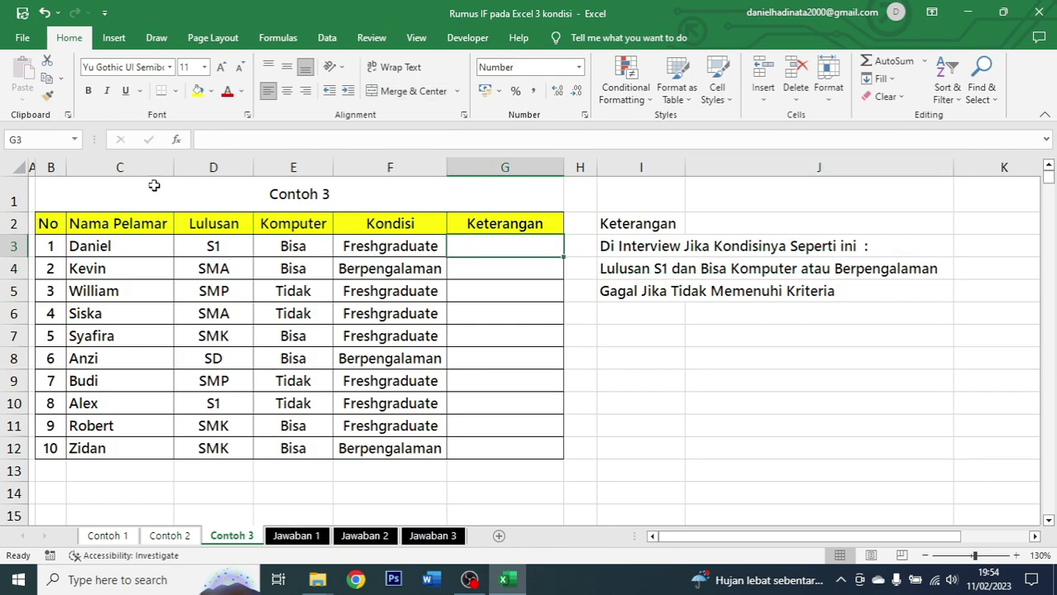
click(50, 167)
click(129, 168)
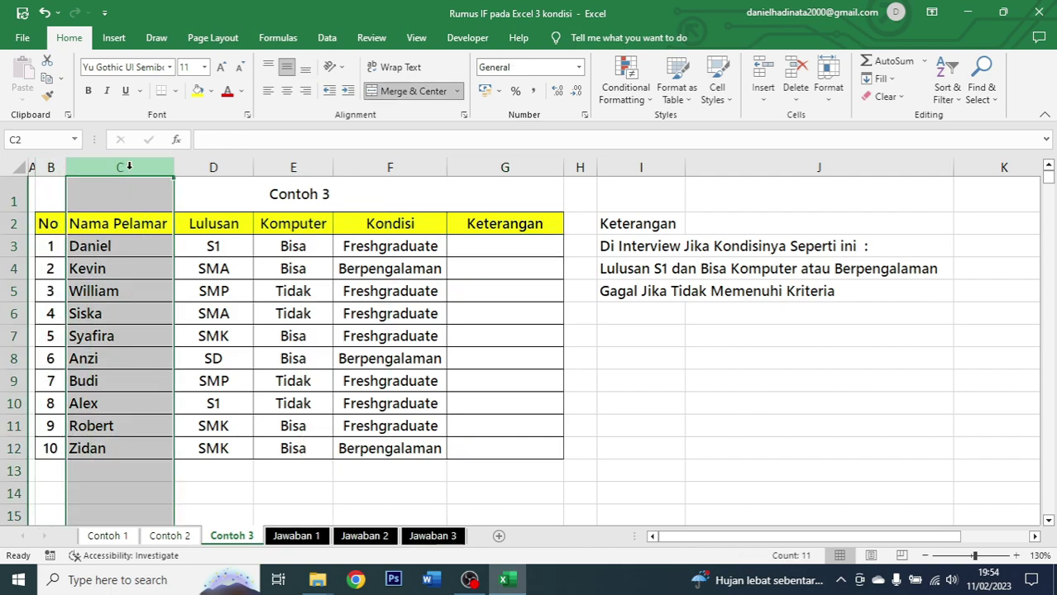
click(213, 167)
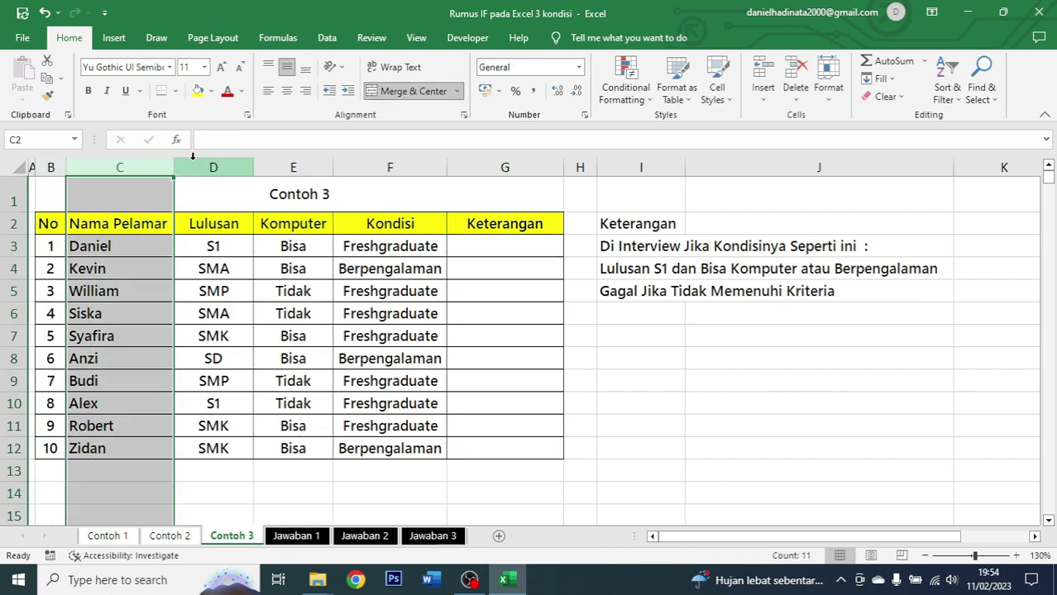
click(313, 170)
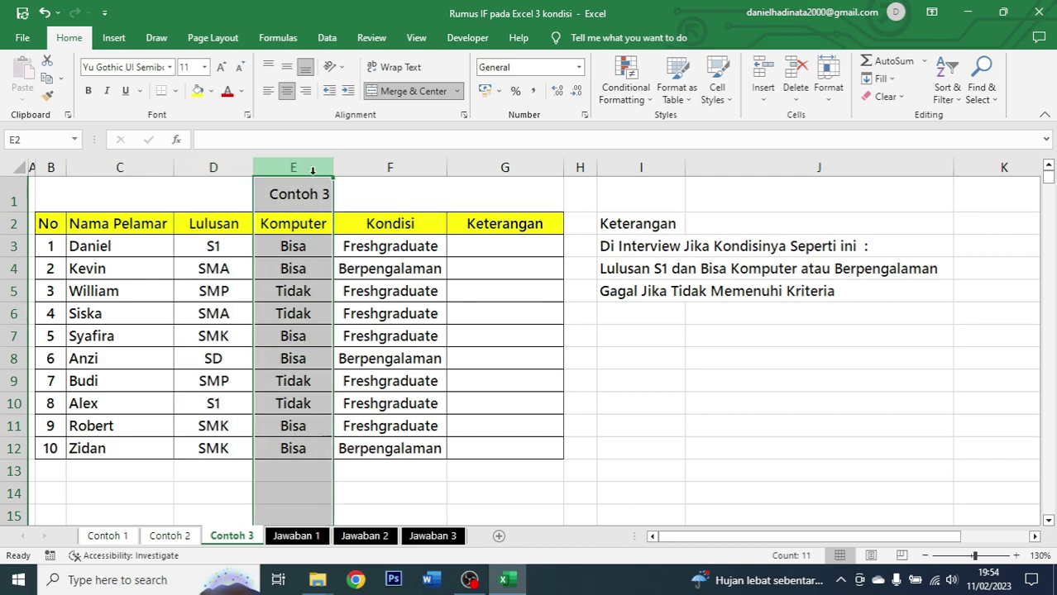
click(425, 169)
click(507, 248)
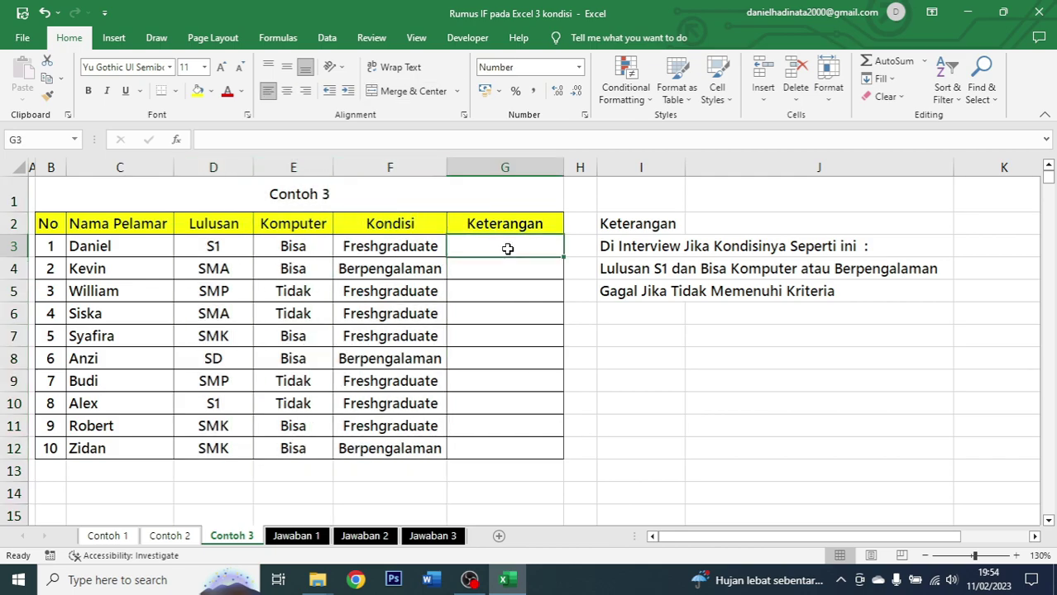
click(524, 169)
- Review the Keterangan rules on Contoh 3 line by line, covering the interview conditions and the Gagal case
drag(645, 227, 799, 285)
click(747, 252)
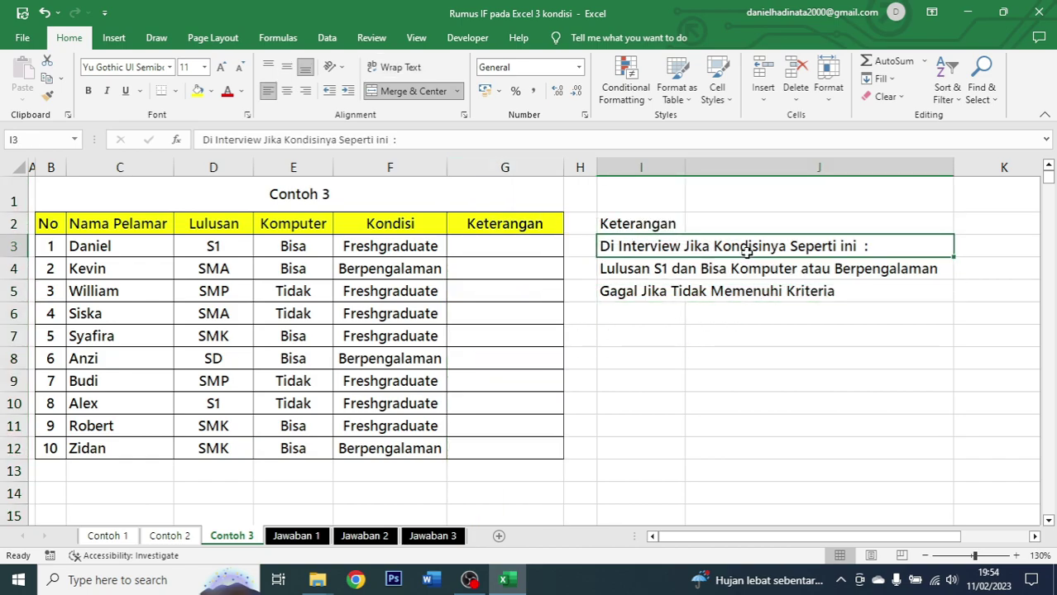
click(650, 271)
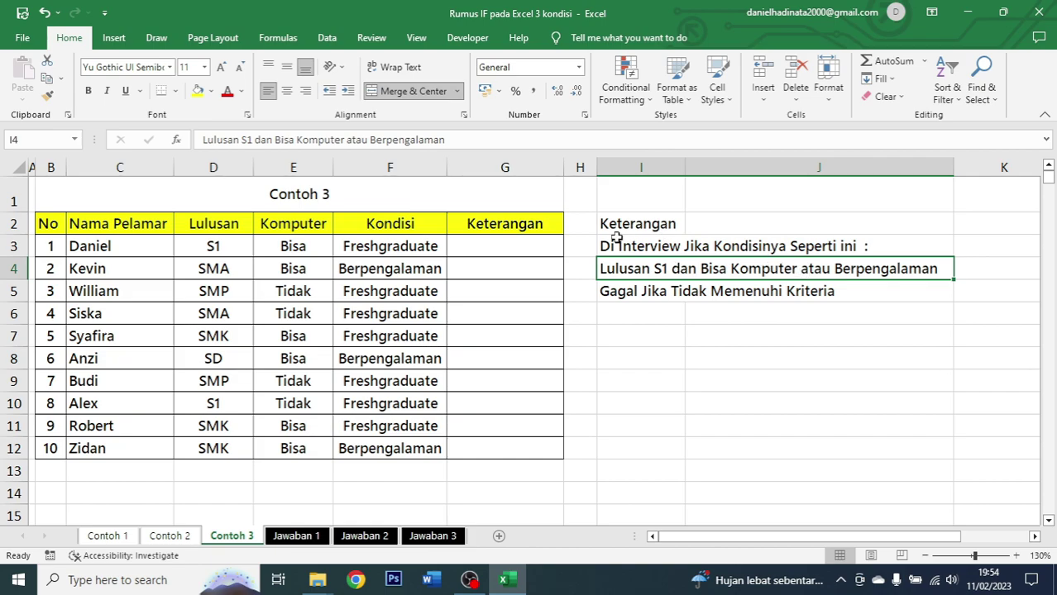
click(650, 295)
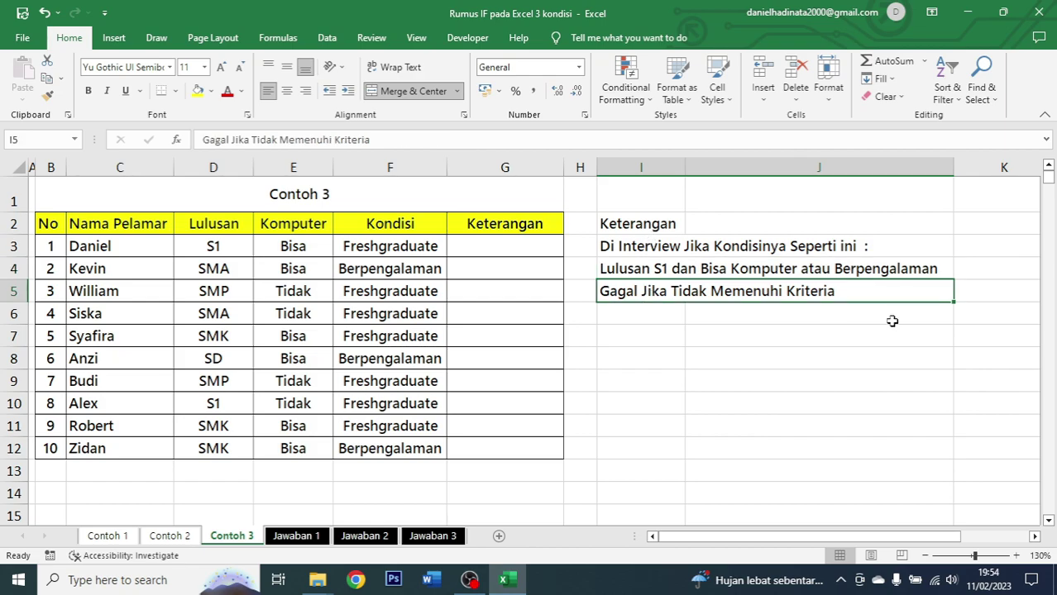
- Begin a formula in G3, the first Keterangan cell, nesting AND inside OR inside IF: =IF(OR(AND(
click(523, 253)
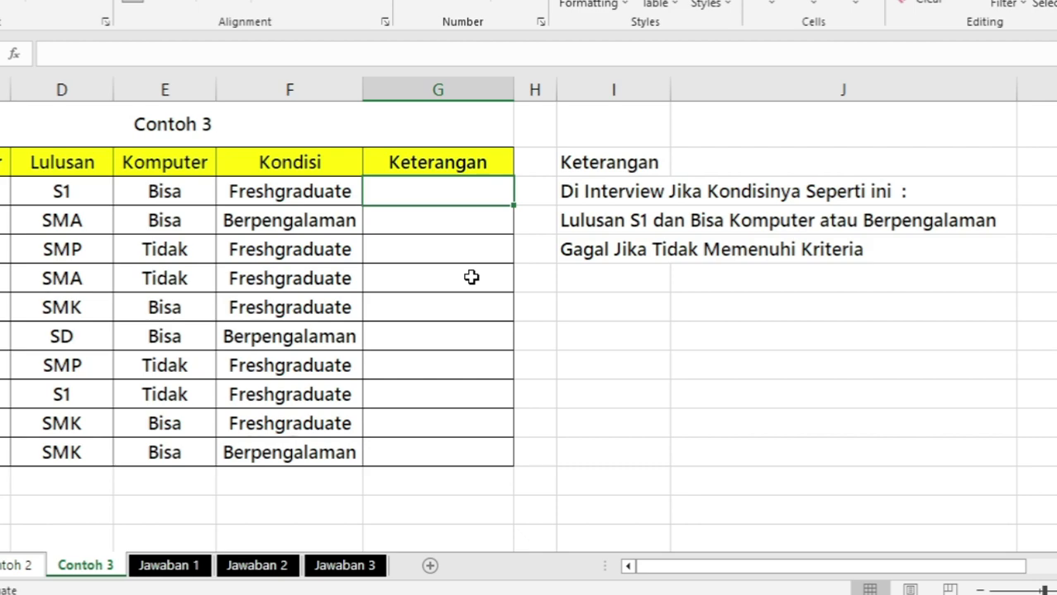
text(=)
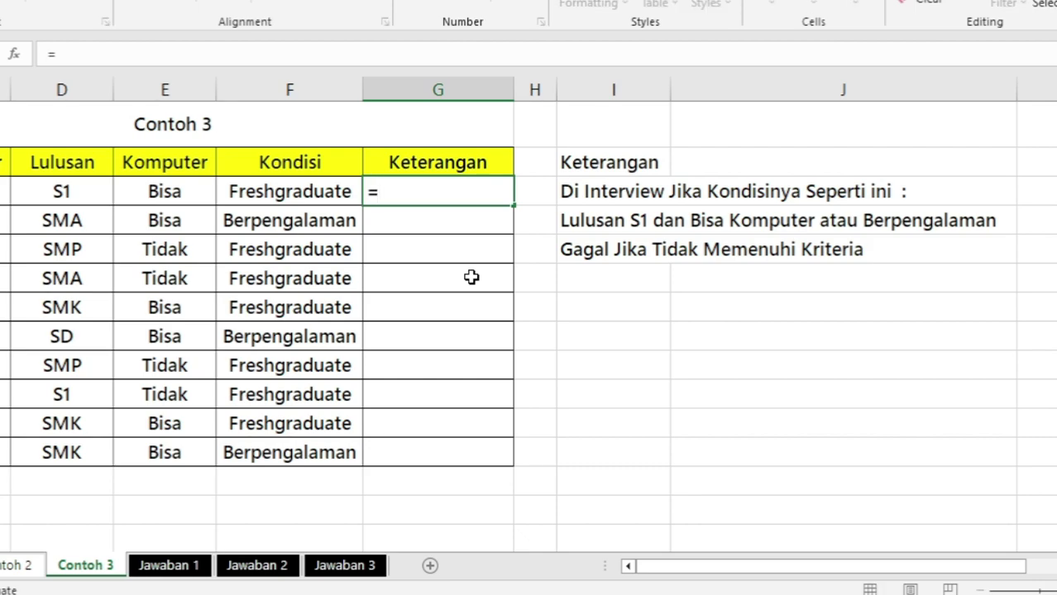
text(if)
key(Tab)
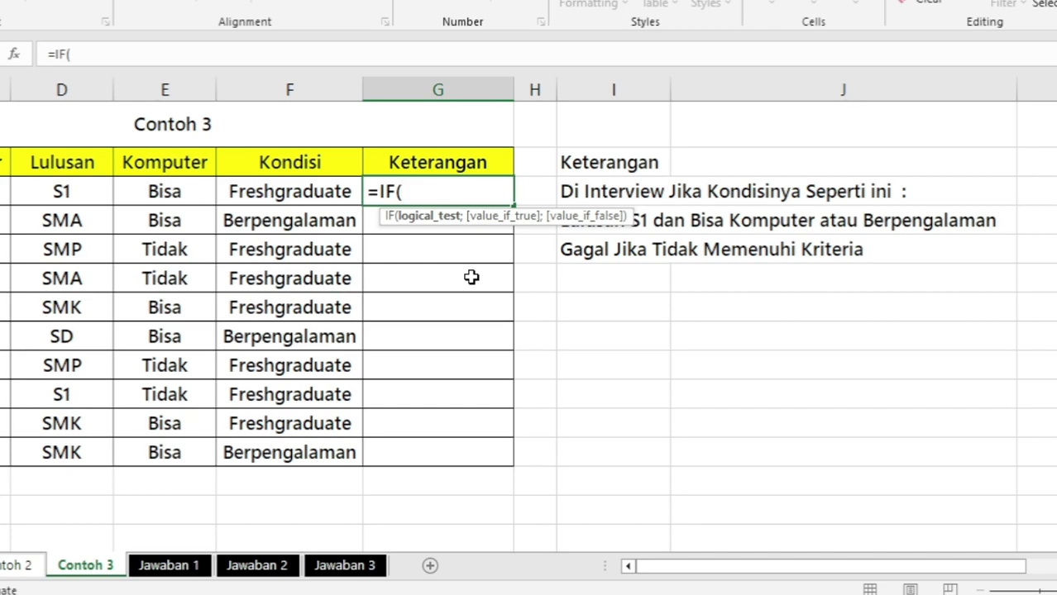
text(or)
key(Tab)
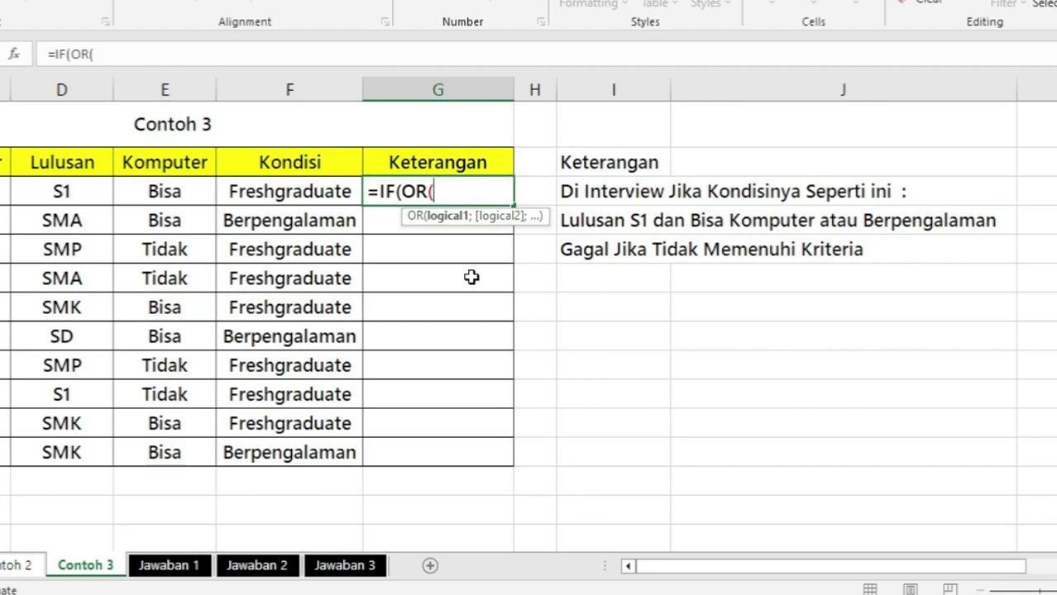
text(and)
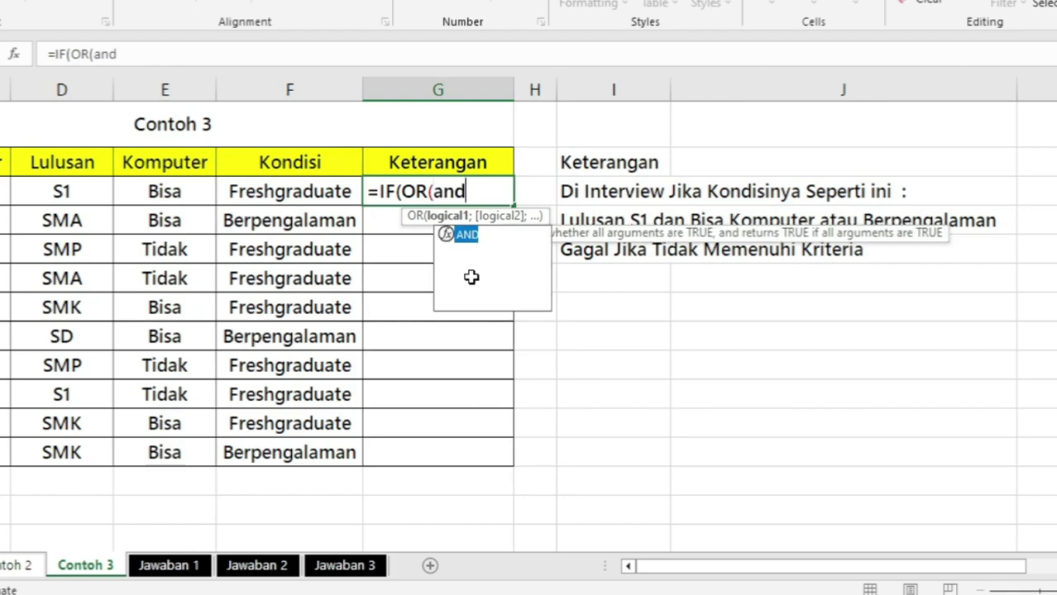
key(Tab)
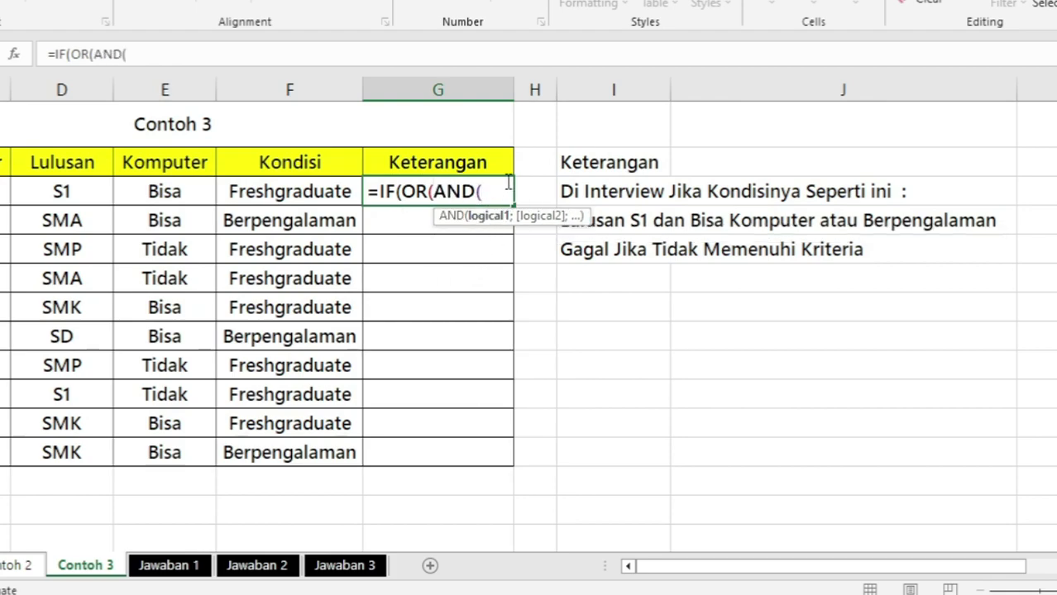
- Fill the AND part of the G3 formula with the conditions D3="S1" and E3="Bisa", and close it
click(70, 193)
text(=)
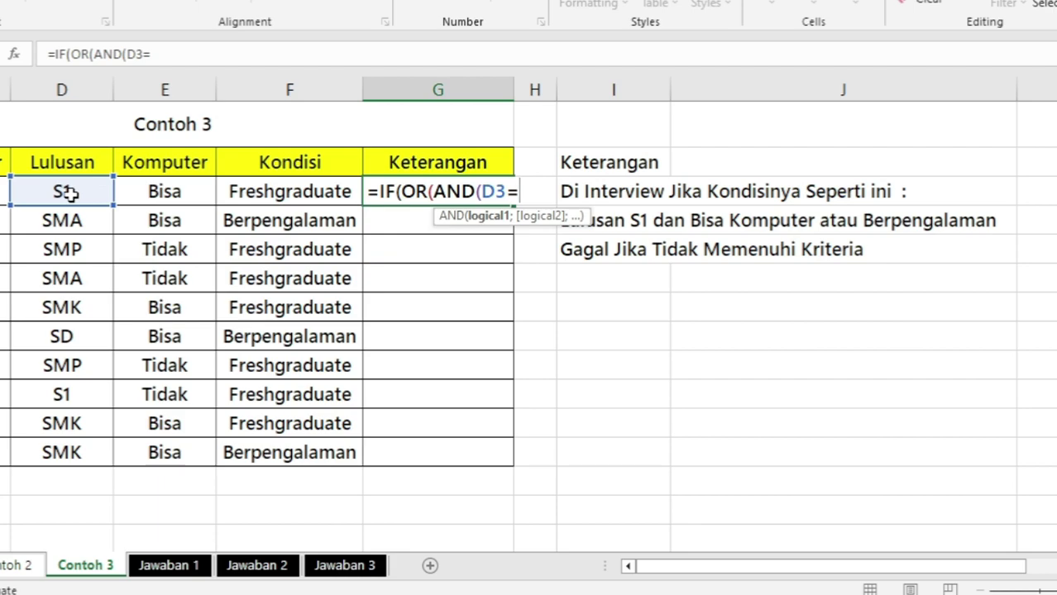
text("S1")
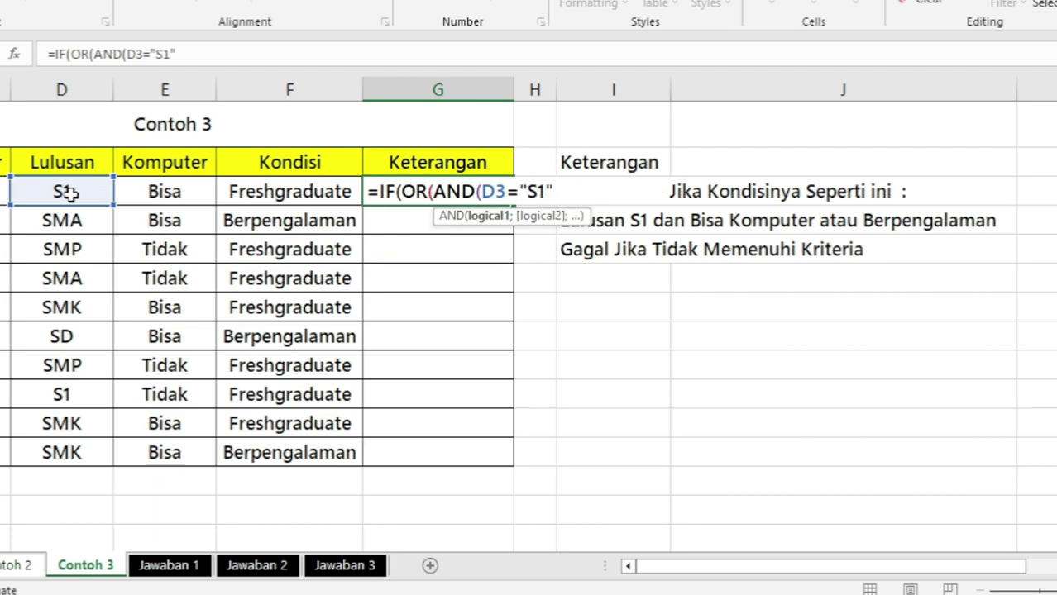
text(;)
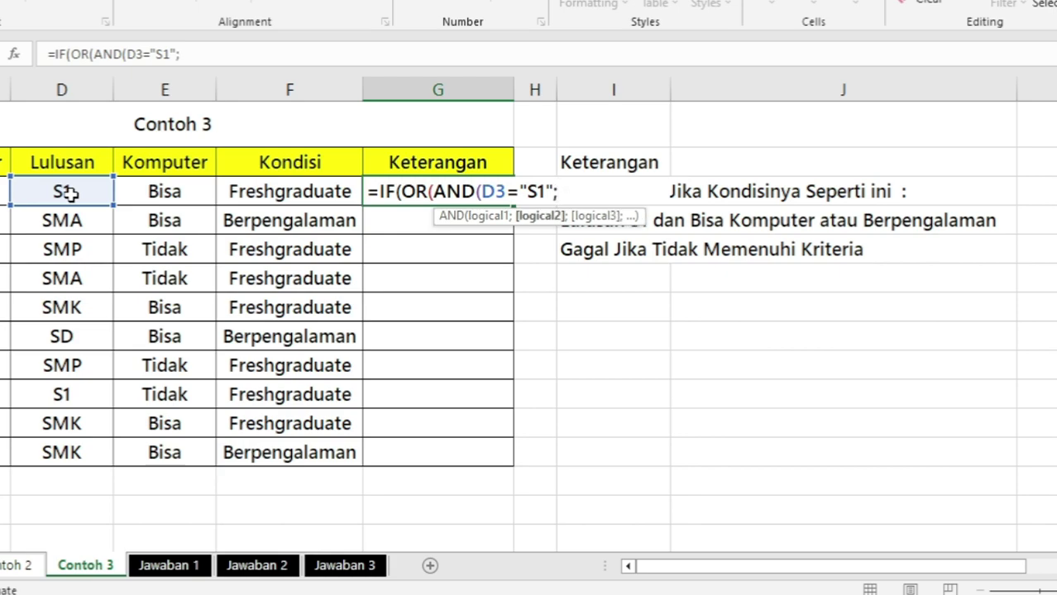
click(147, 191)
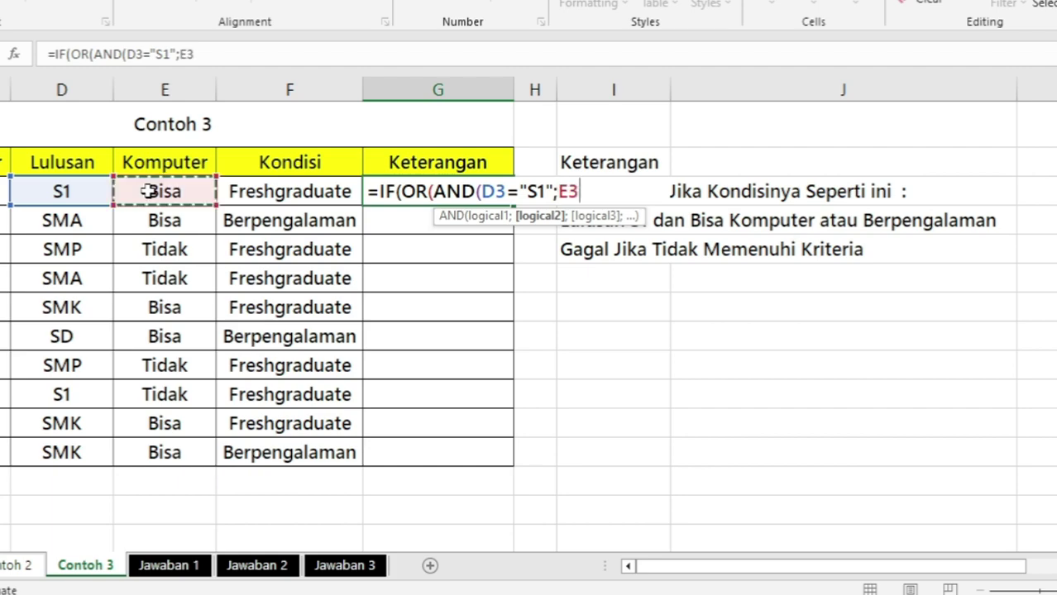
text(=)
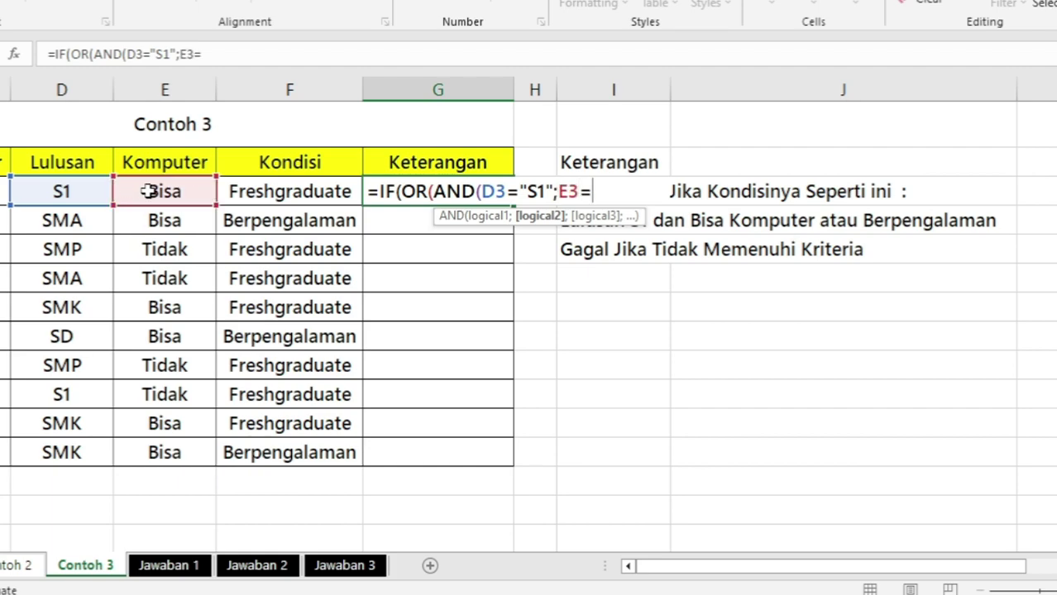
text("Bisa")
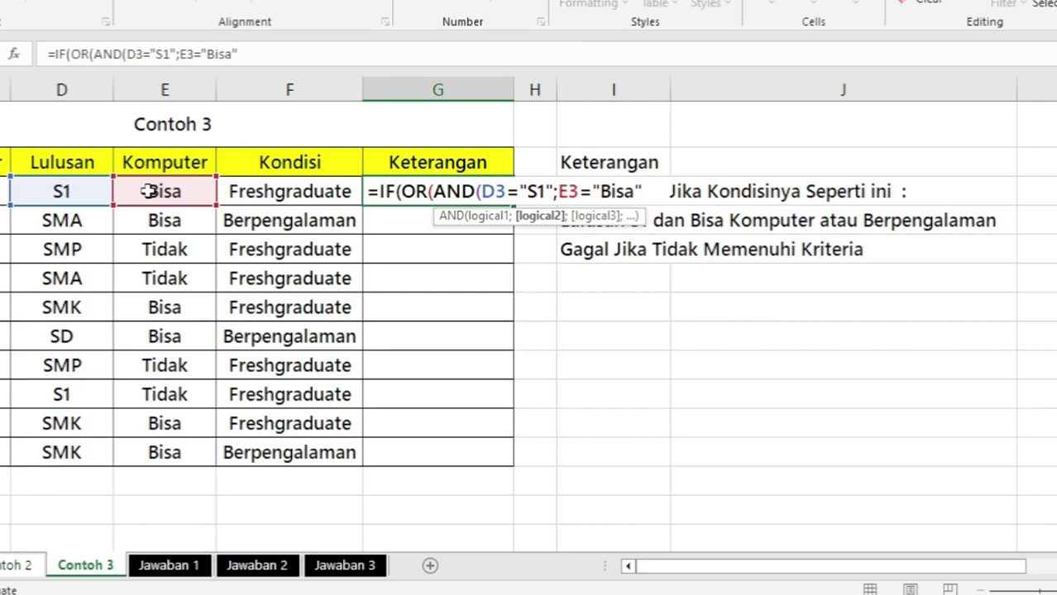
text())
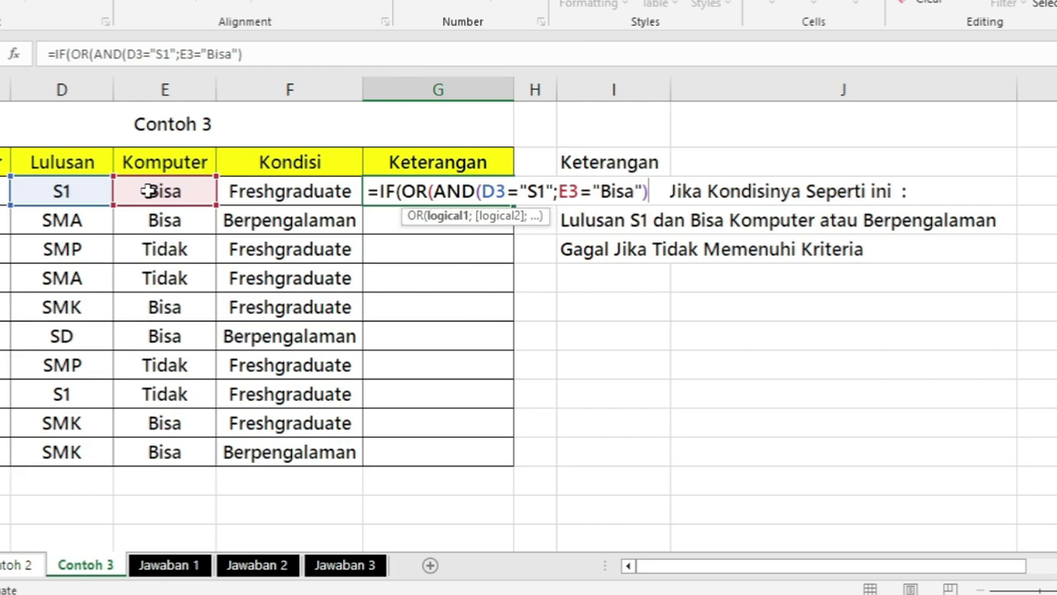
- Add F3="Berpengalaman" as the alternative condition in the G3 formula's OR part, and close the OR
text(;)
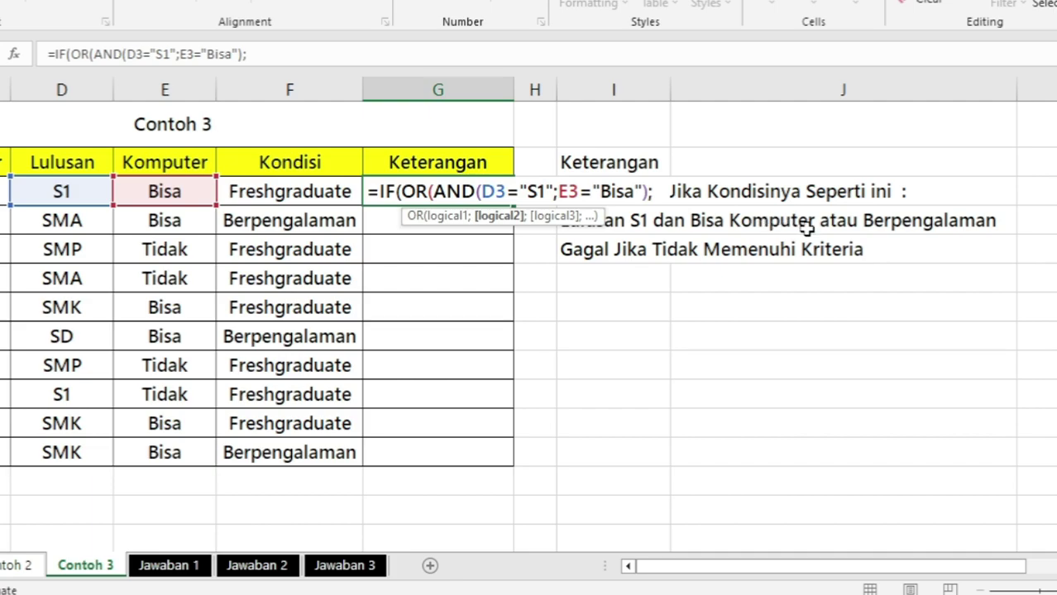
click(314, 194)
text(=)
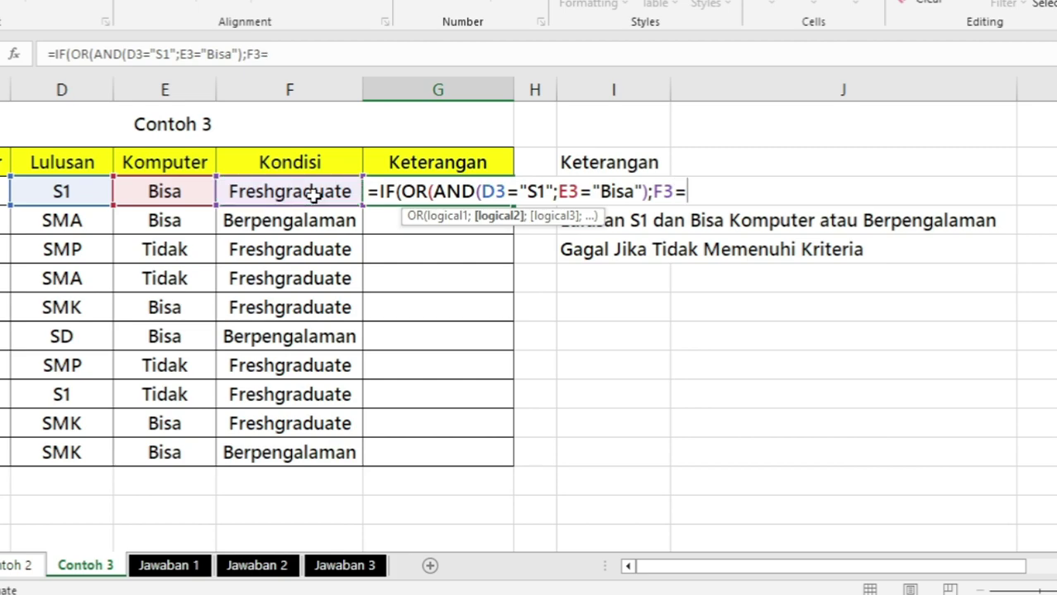
text("Bere)
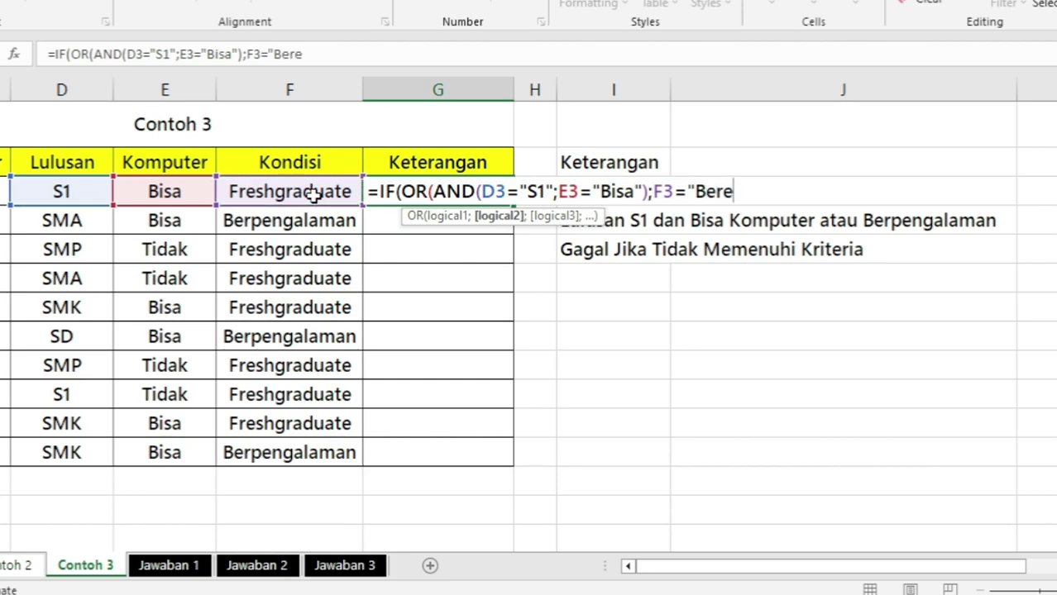
key(BackSpace)
text(pengalaman)
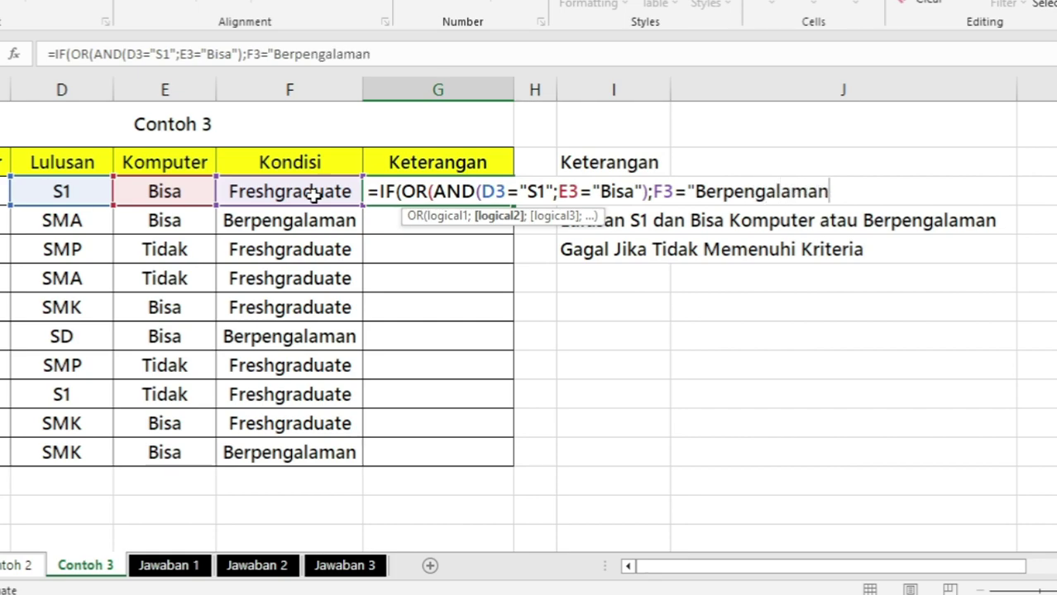
text("))
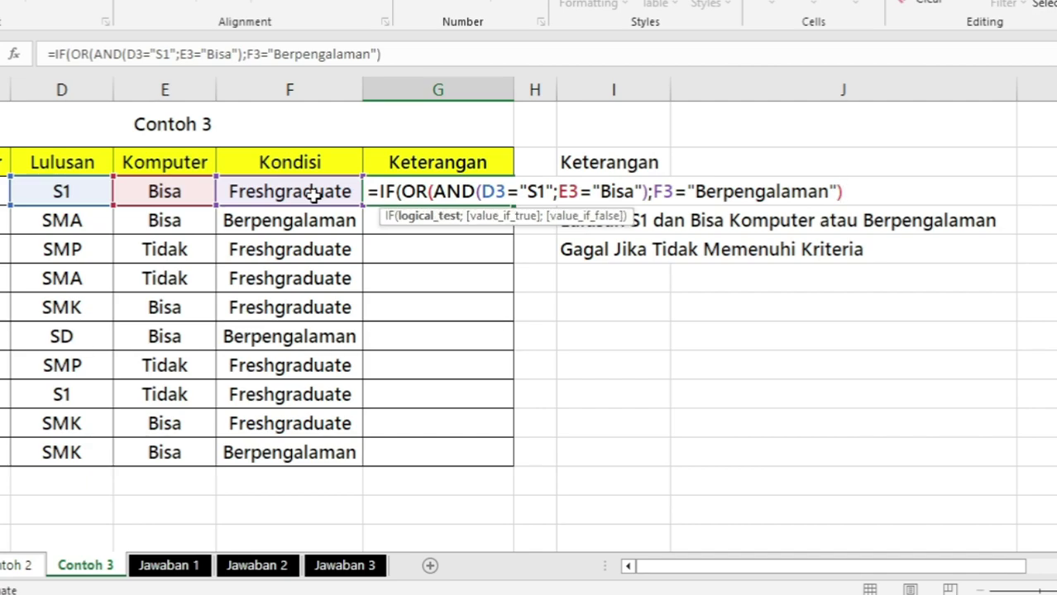
- Complete the G3 formula with "Di Interview" as the true result and "Gagal" as the false result, and enter it
text(;")
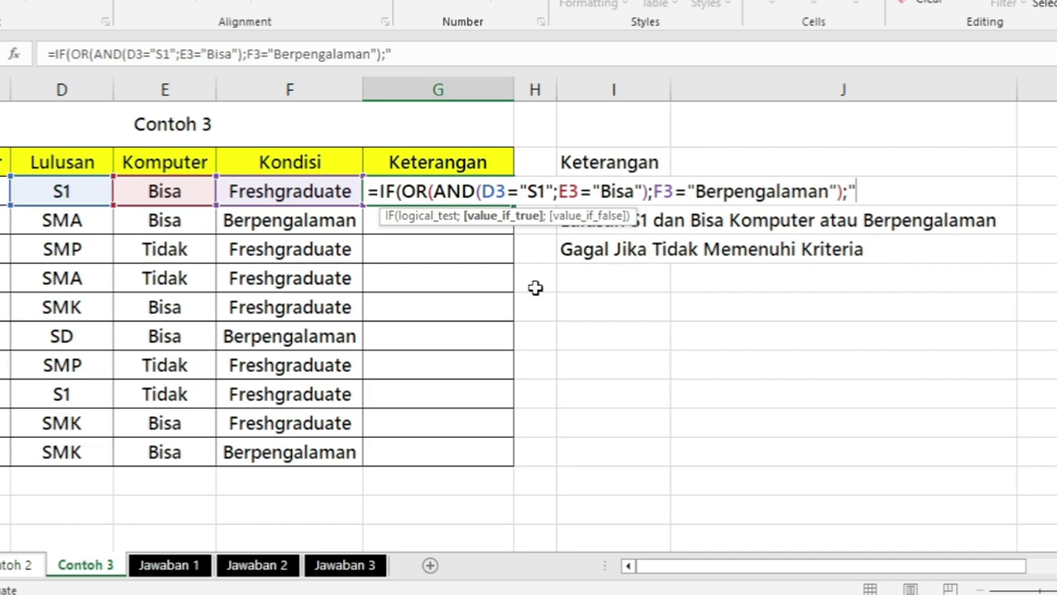
text(D)
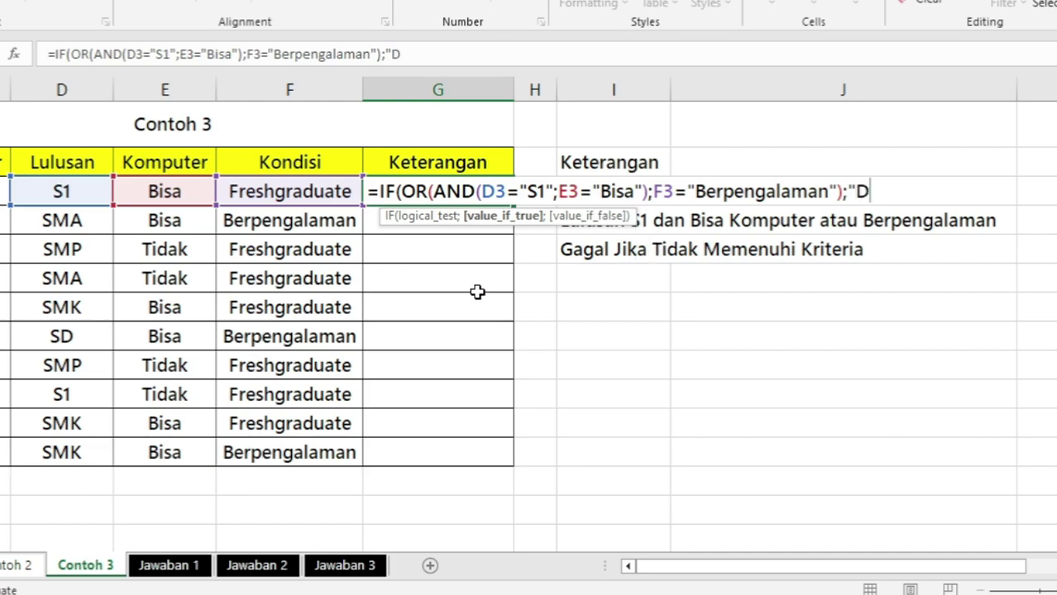
text(i Inter)
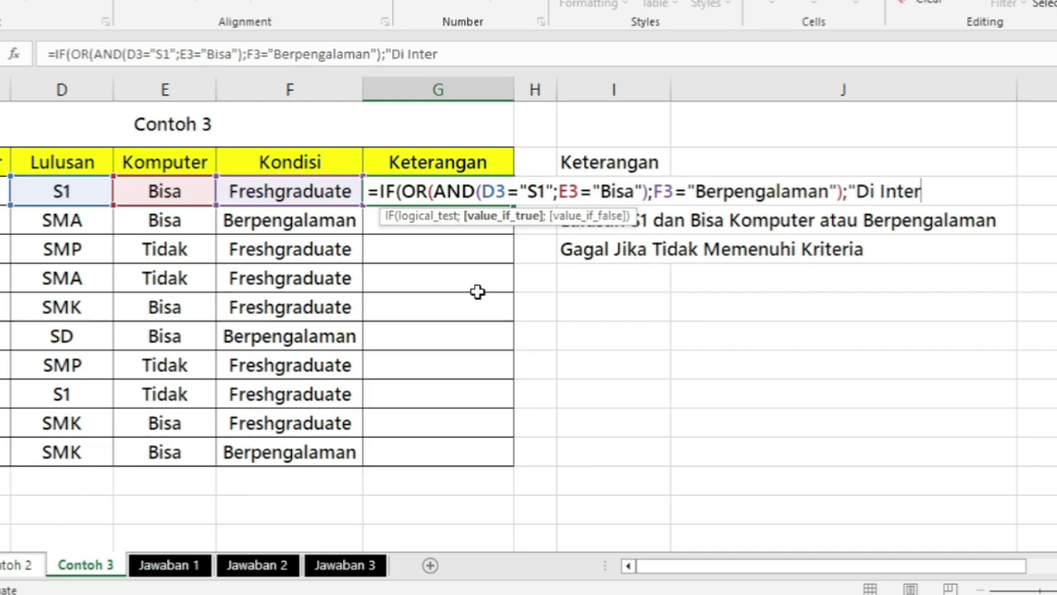
text(view";)
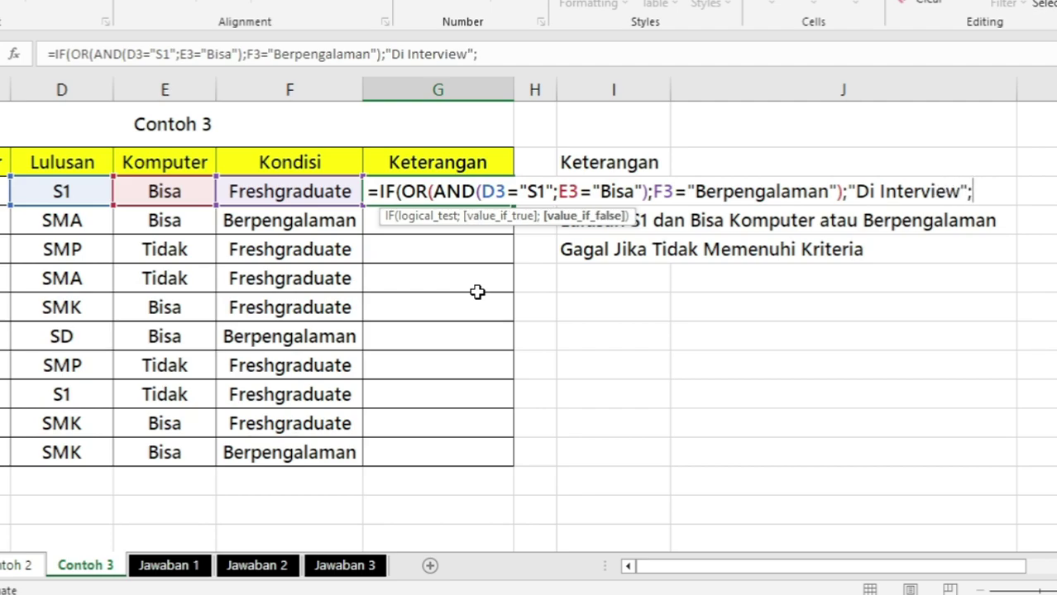
text("Gaga)
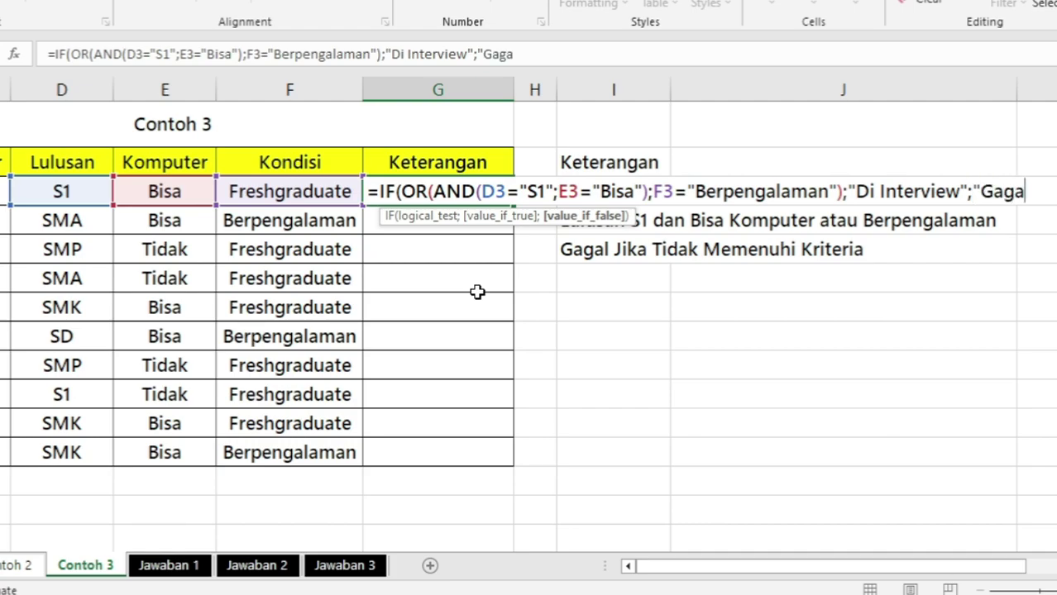
text(l"))
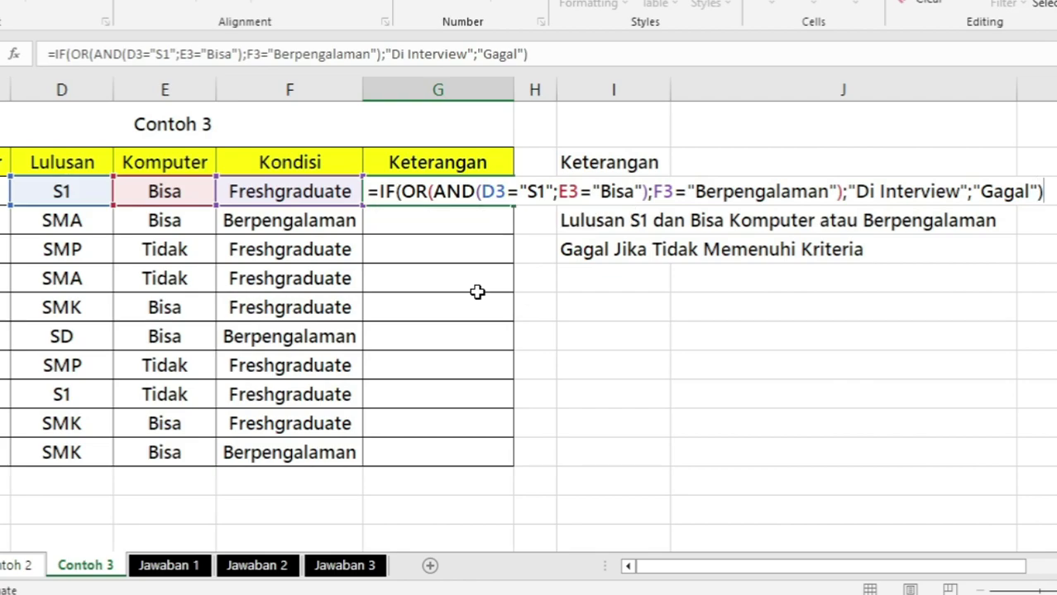
key(ctrl+Return)
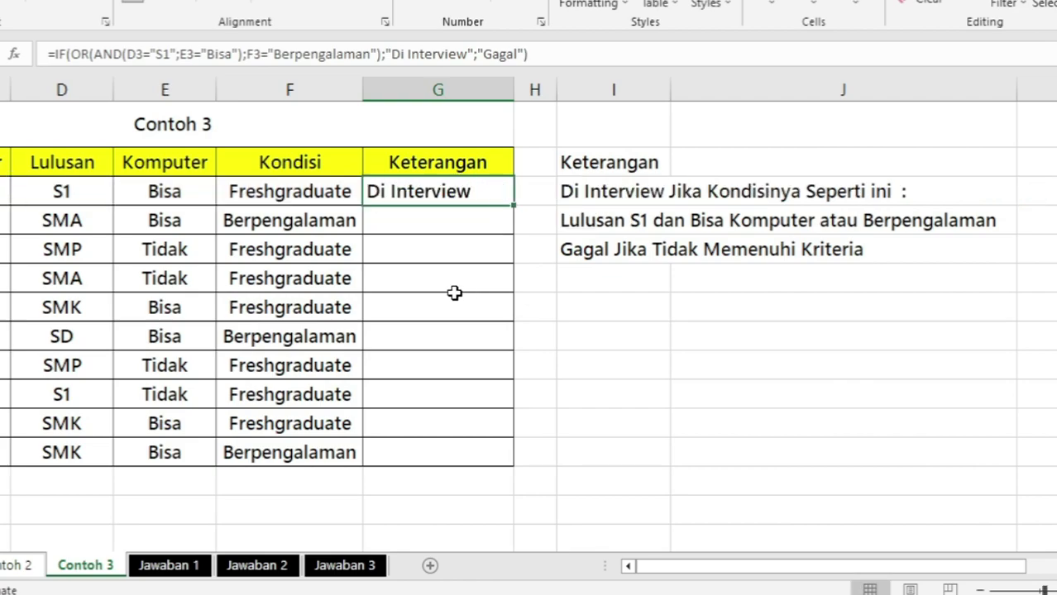
- Center the G3 result and fill its formula down the Keterangan column to G12
click(157, 4)
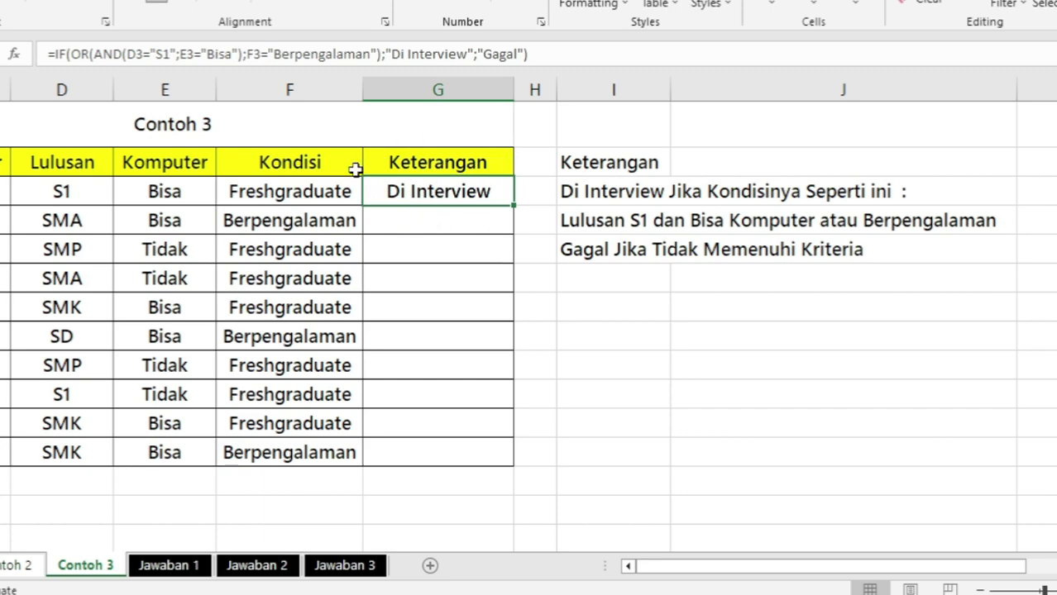
double_click(514, 205)
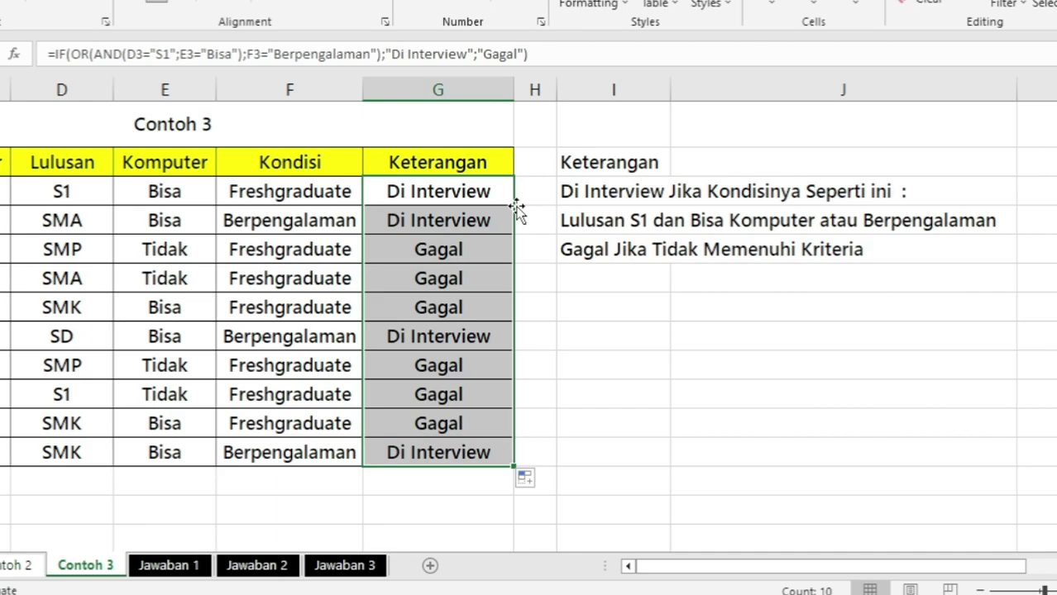
- Check the G3 result against the Lulusan, Komputer and Kondisi values in row 3
click(461, 196)
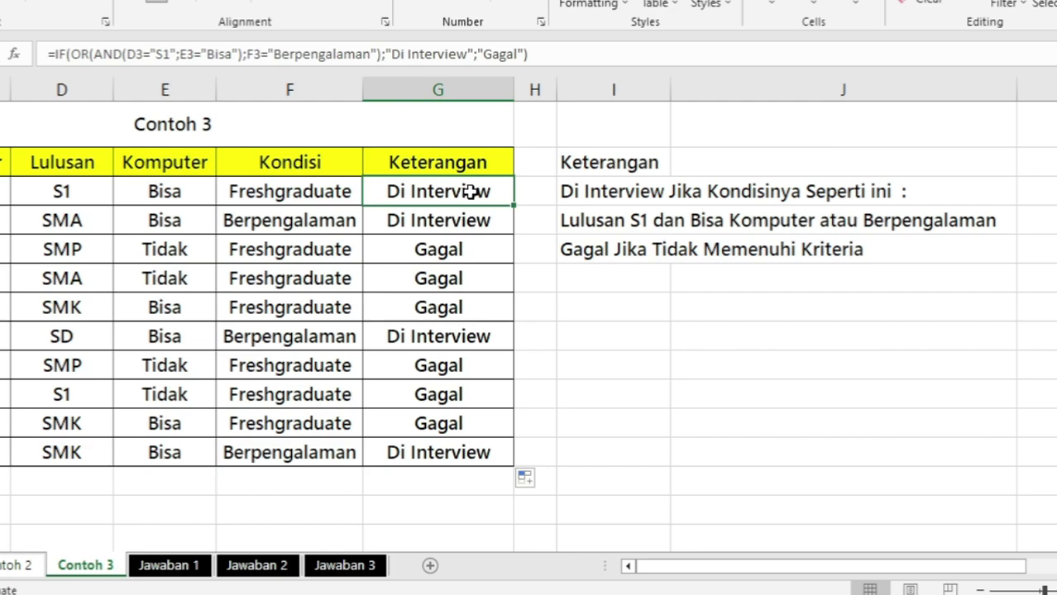
click(98, 196)
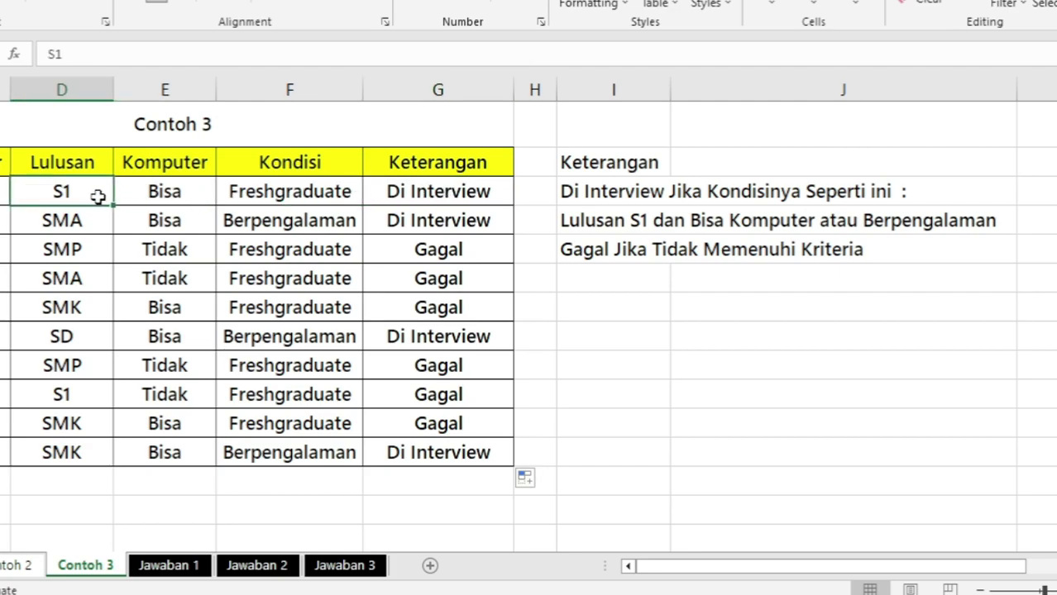
click(154, 192)
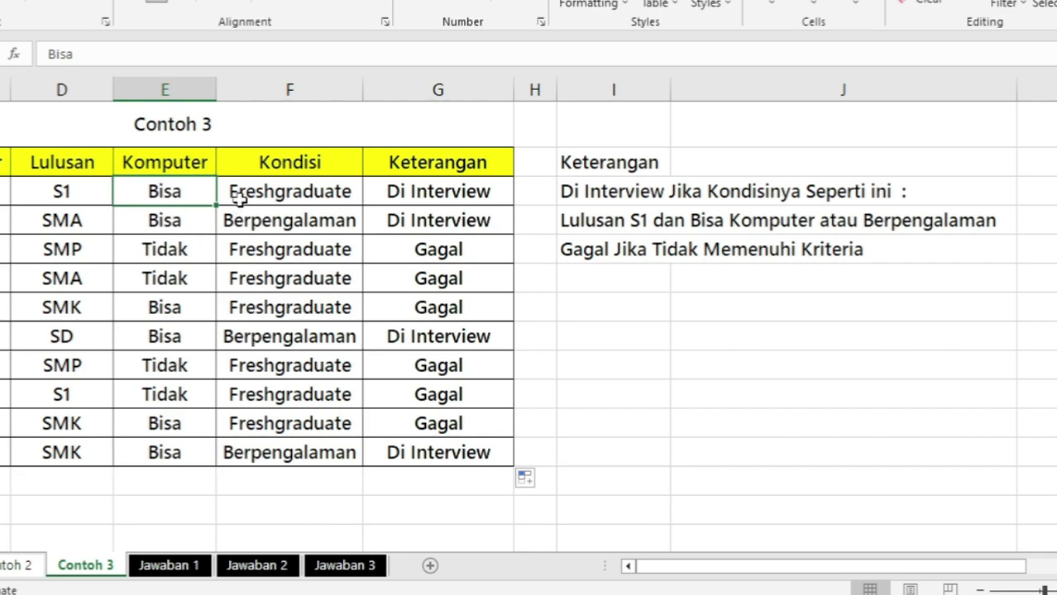
click(319, 196)
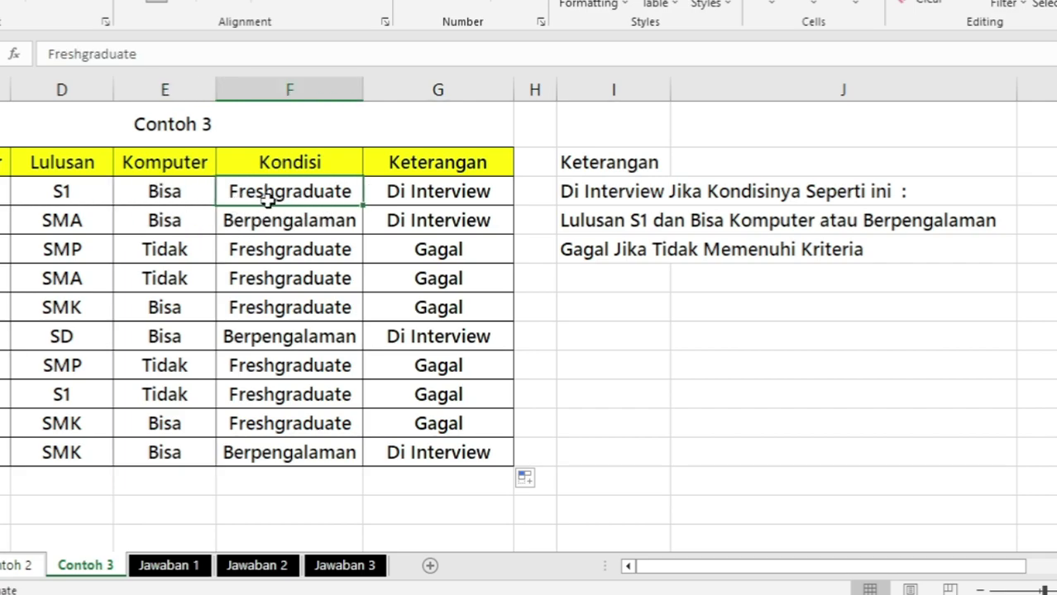
click(429, 197)
- Compare the G4 result with row 4's Lulusan, Komputer and Kondisi entries
click(455, 221)
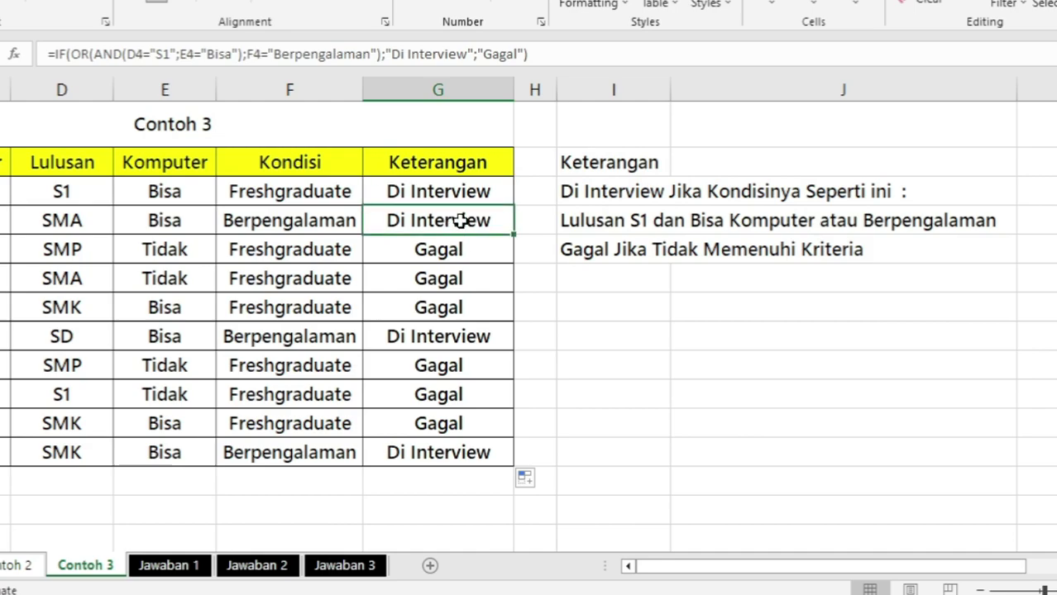
click(62, 220)
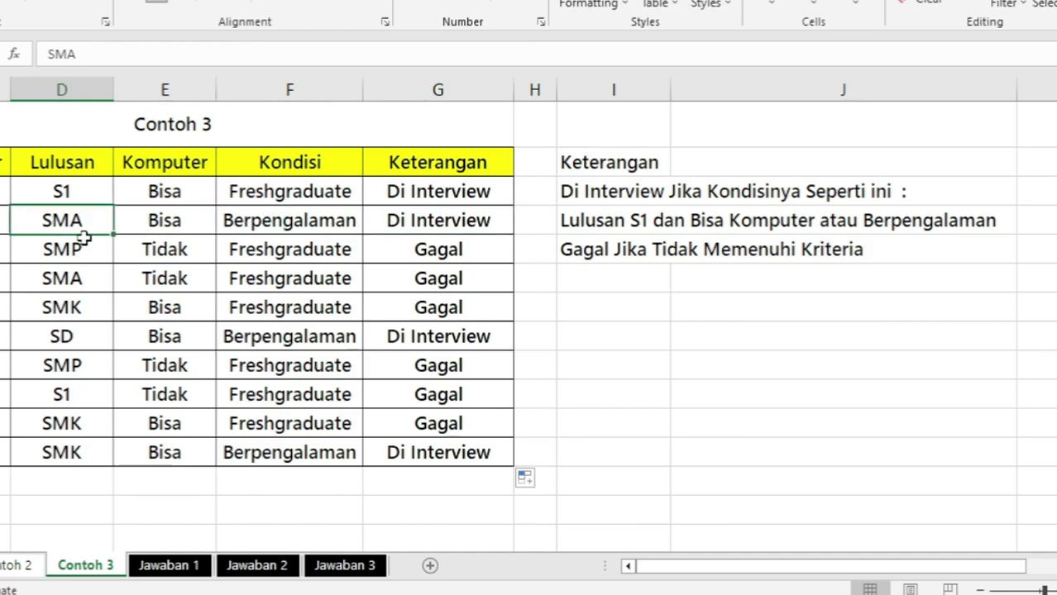
click(164, 220)
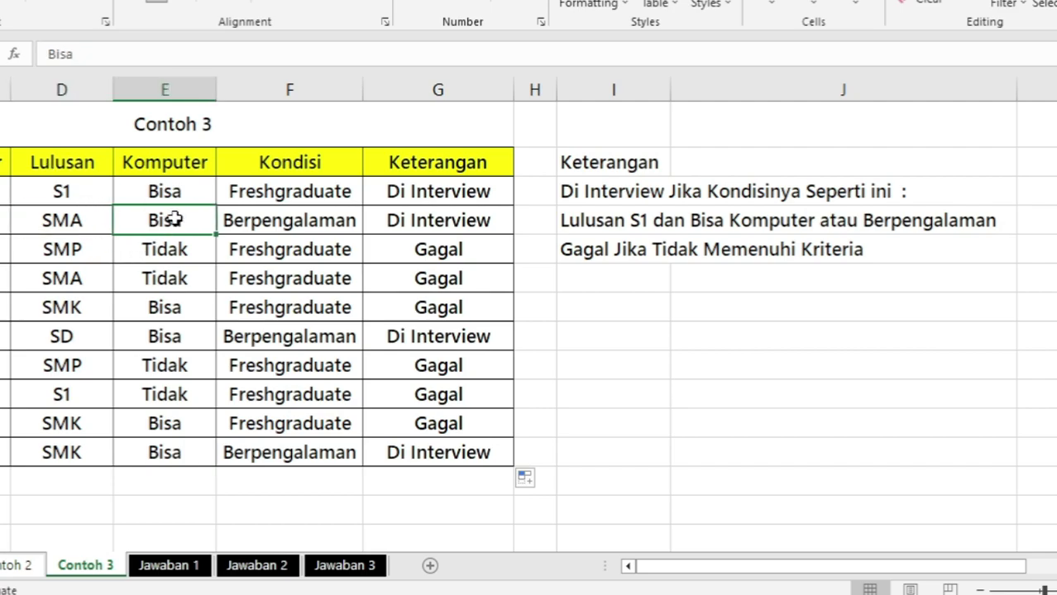
click(333, 239)
click(331, 222)
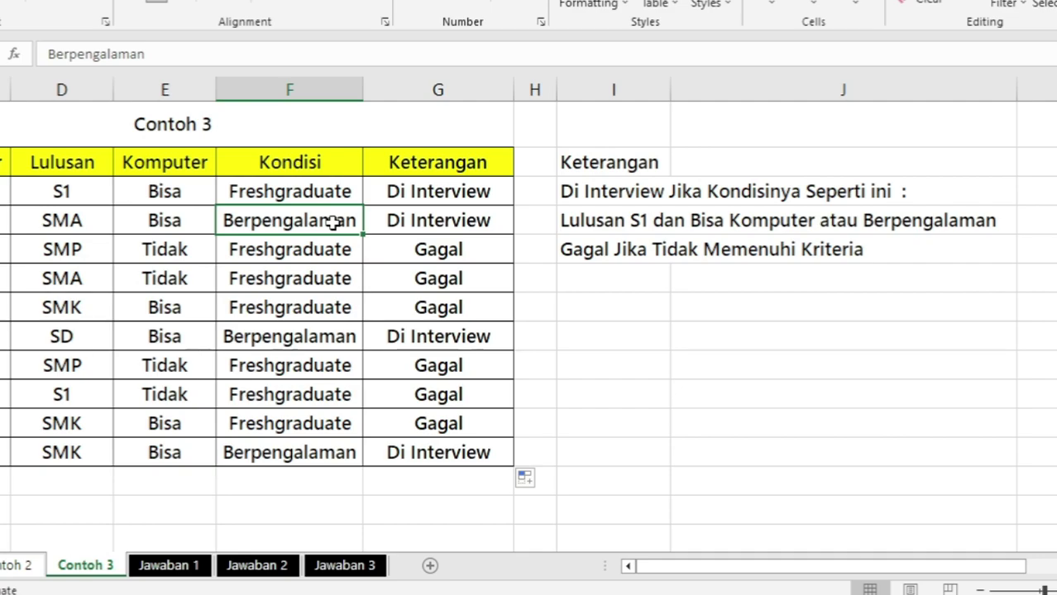
- Review the G4 result and check the G5 result against the Lulusan, Komputer and Kondisi values in row 5
click(435, 220)
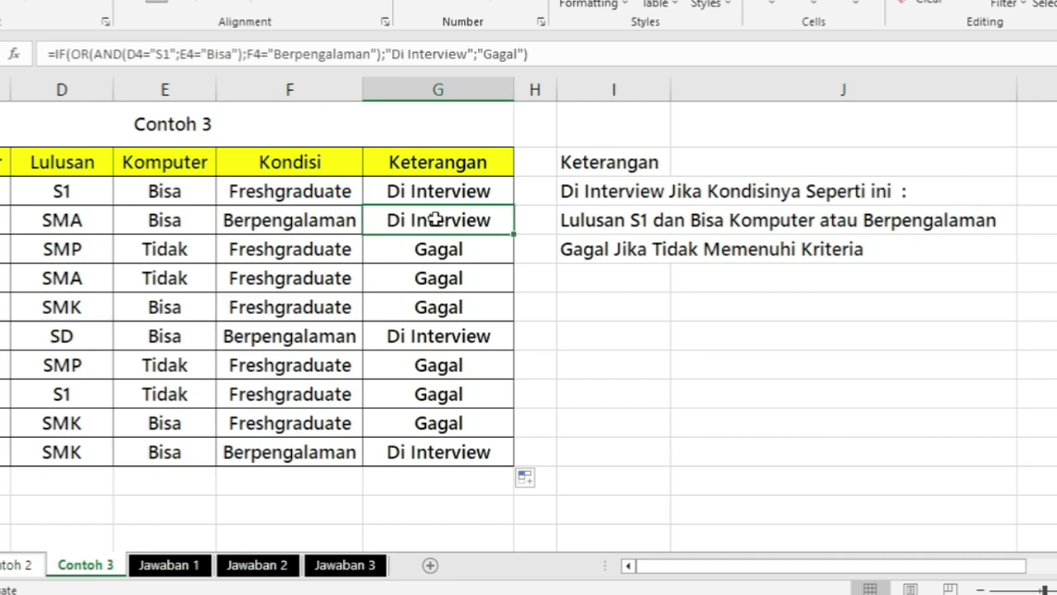
click(459, 253)
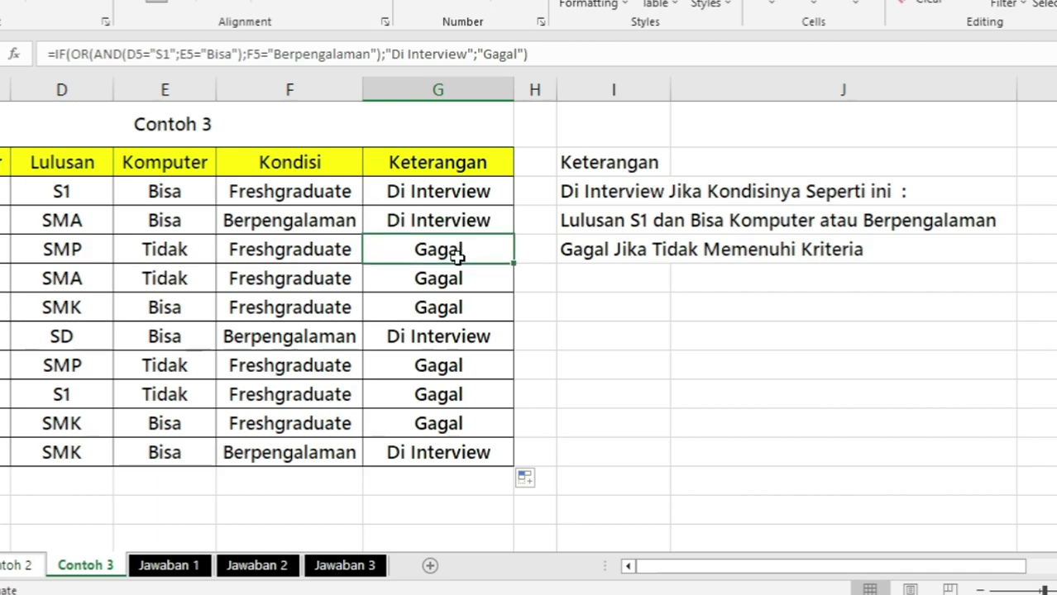
click(83, 252)
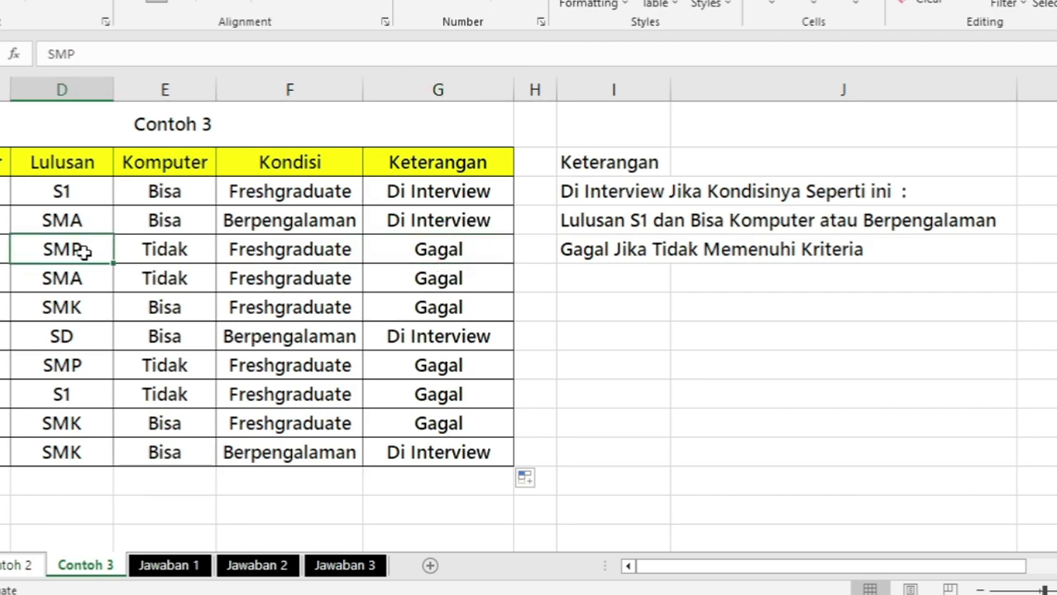
click(204, 253)
click(280, 253)
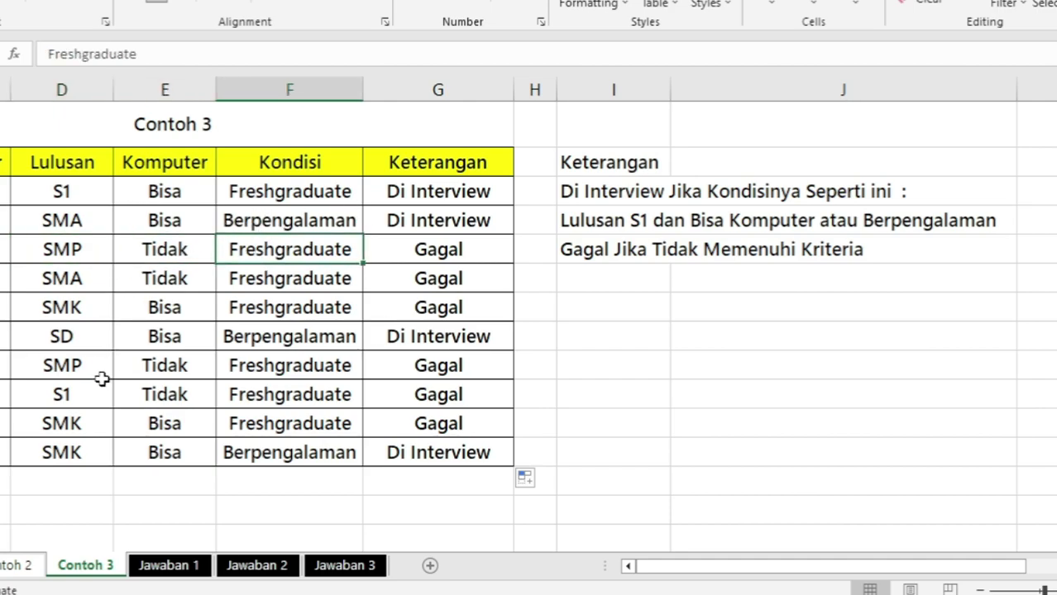
- Verify the G10 result against the Lulusan, Komputer and Kondisi values in row 10, then select the empty cell I6
click(89, 401)
click(469, 407)
click(98, 401)
click(188, 399)
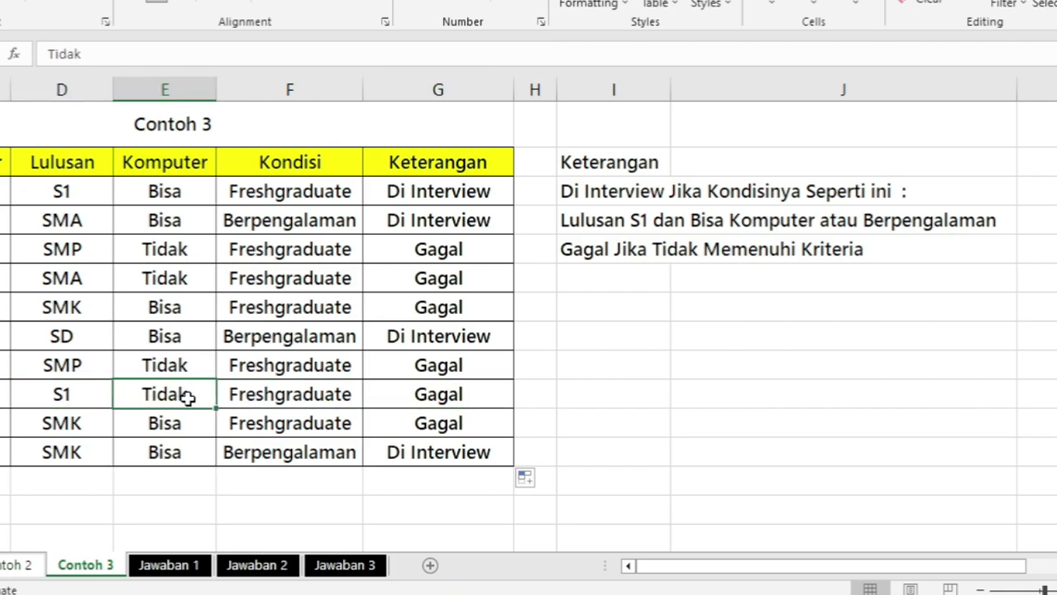
click(329, 394)
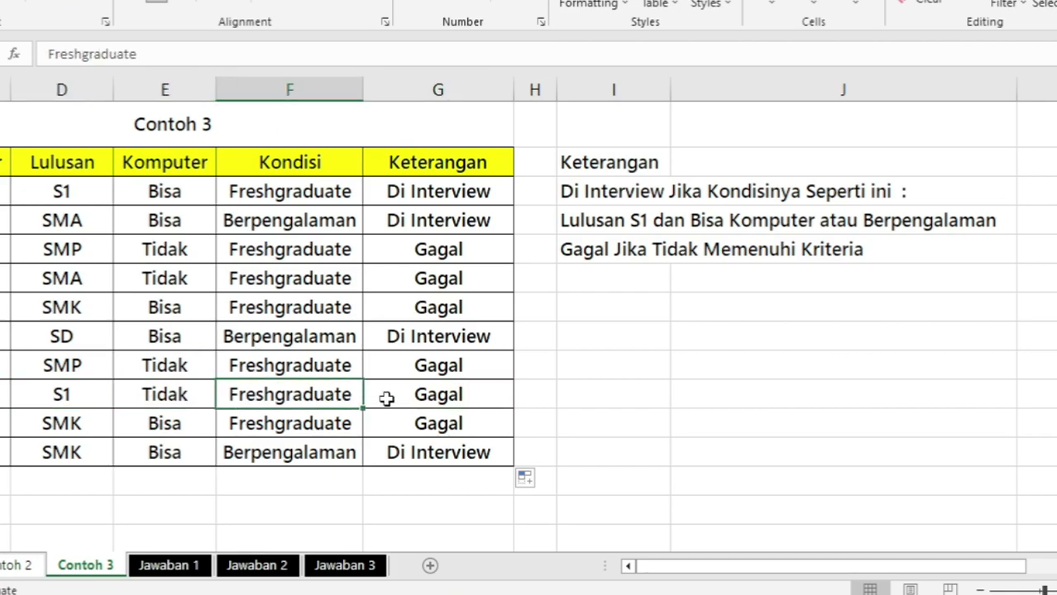
click(415, 395)
click(118, 401)
click(91, 399)
click(165, 395)
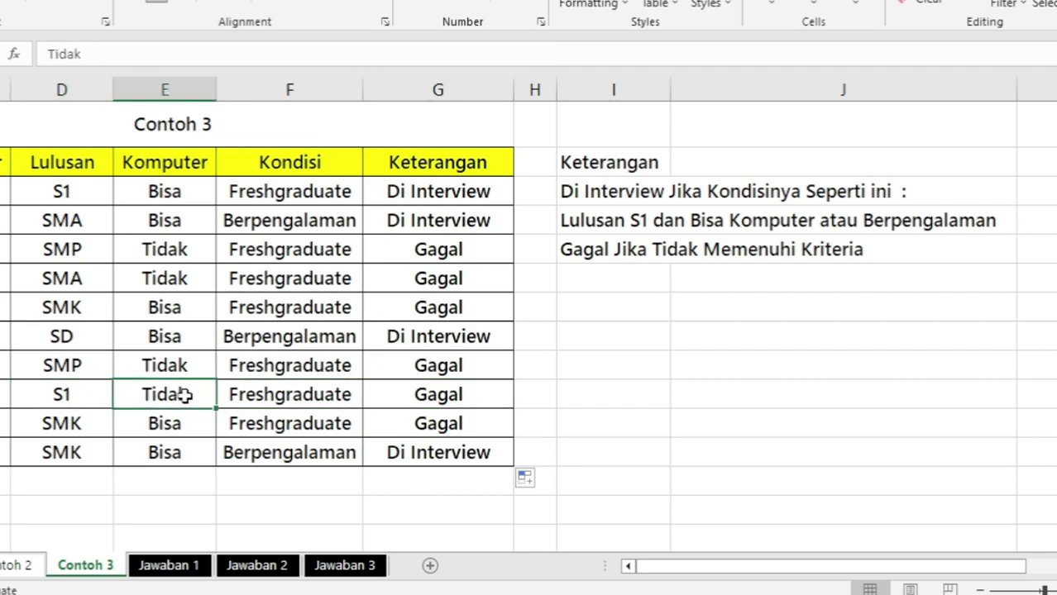
click(281, 395)
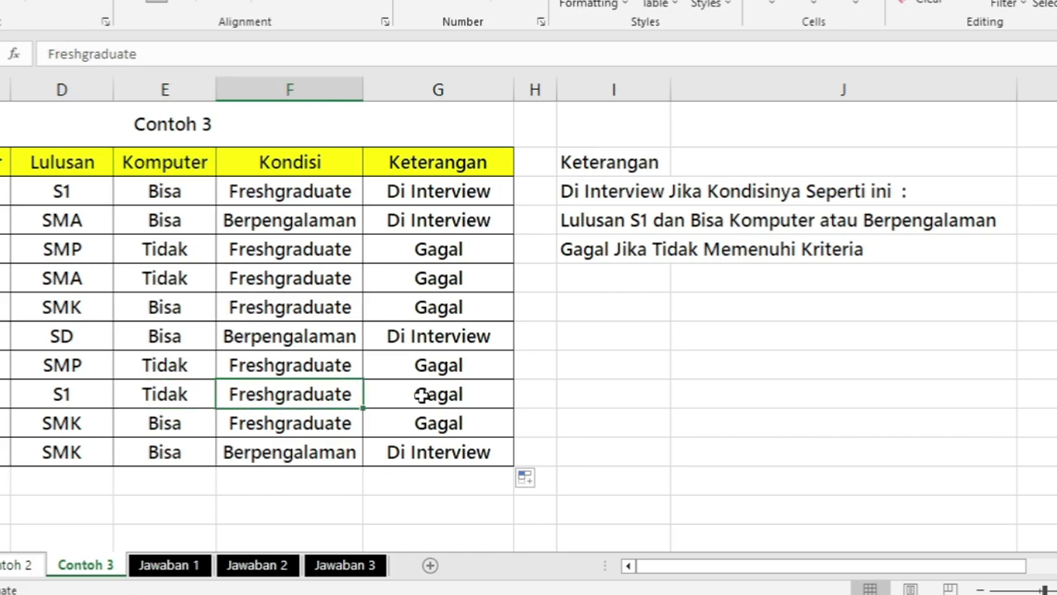
click(446, 395)
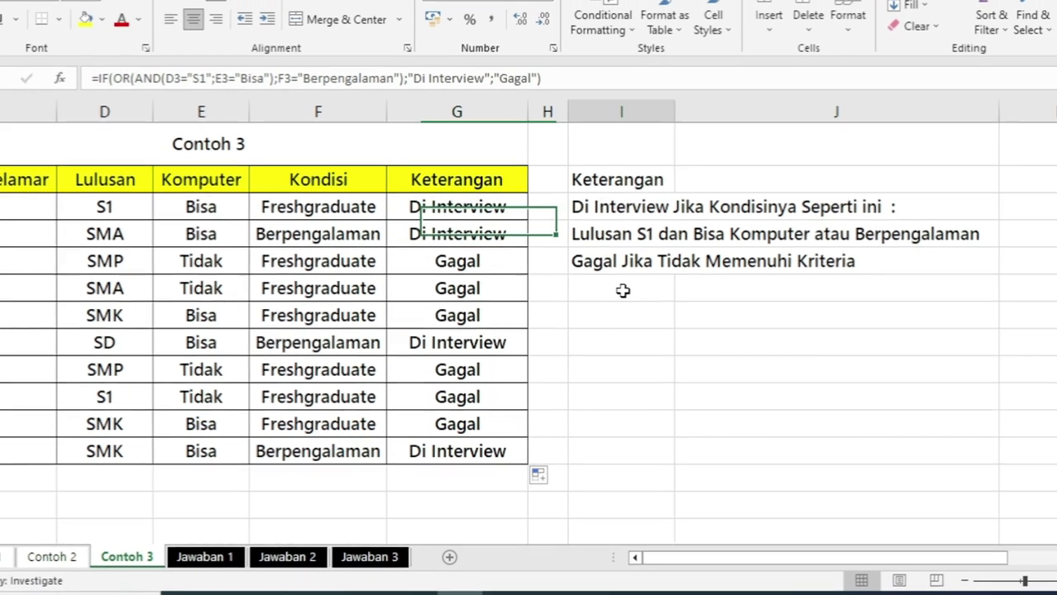
click(614, 278)
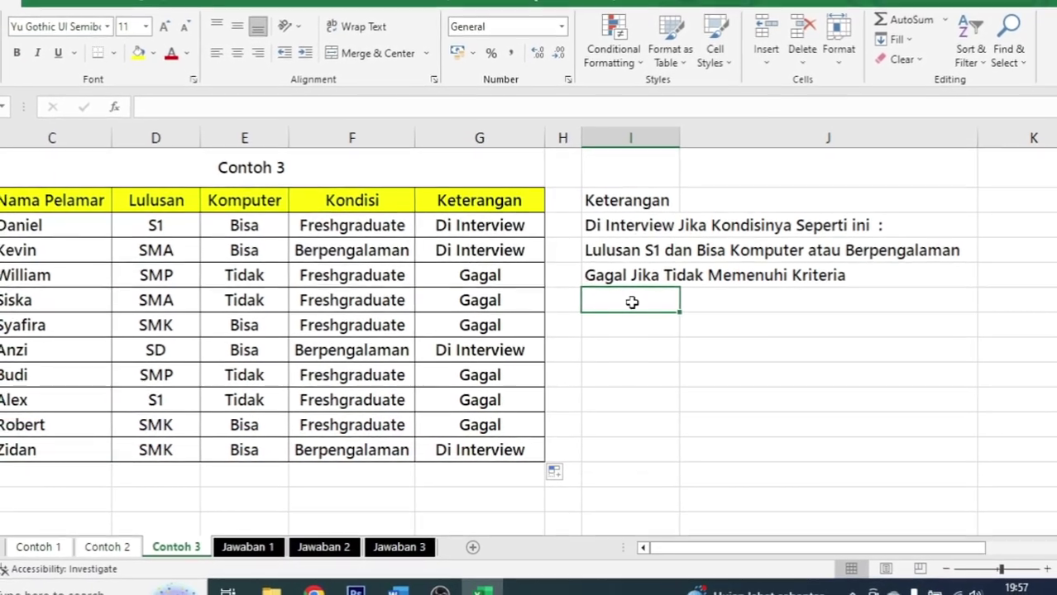